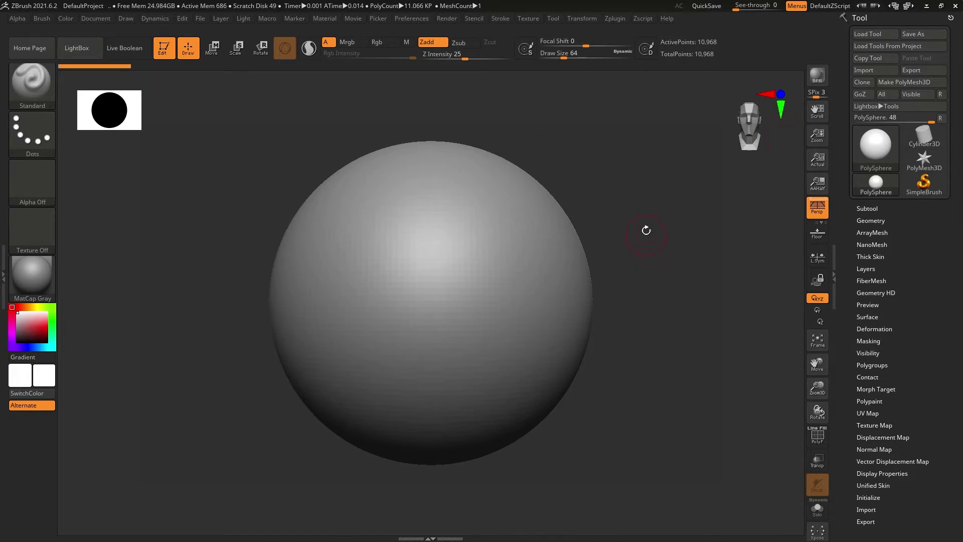
Zoom out from the sphere and choose MeshBalloon as the active masking brush
{"action": "left_click_drag", "start_coordinate": [639, 219], "coordinate": [569, 286], "text": "alt"}
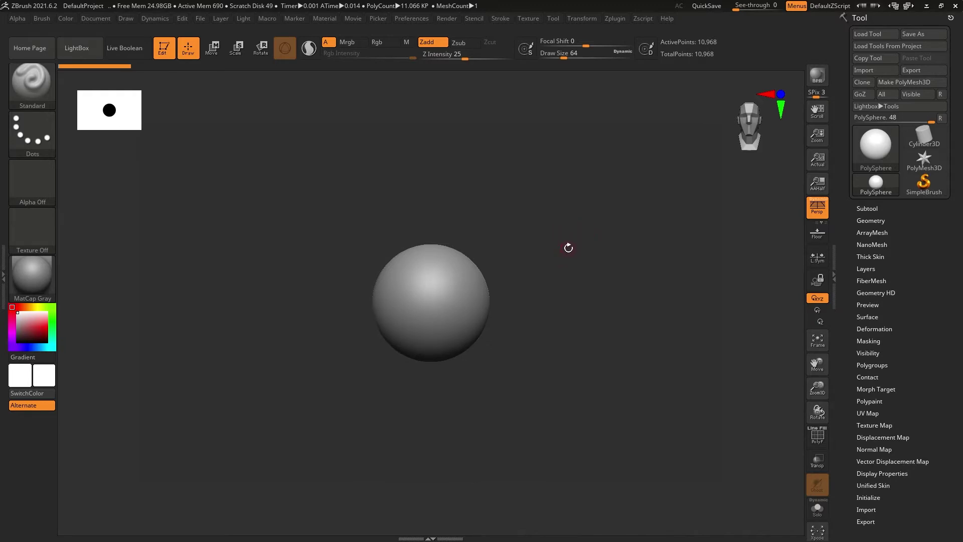
{"action": "key", "text": "b"}
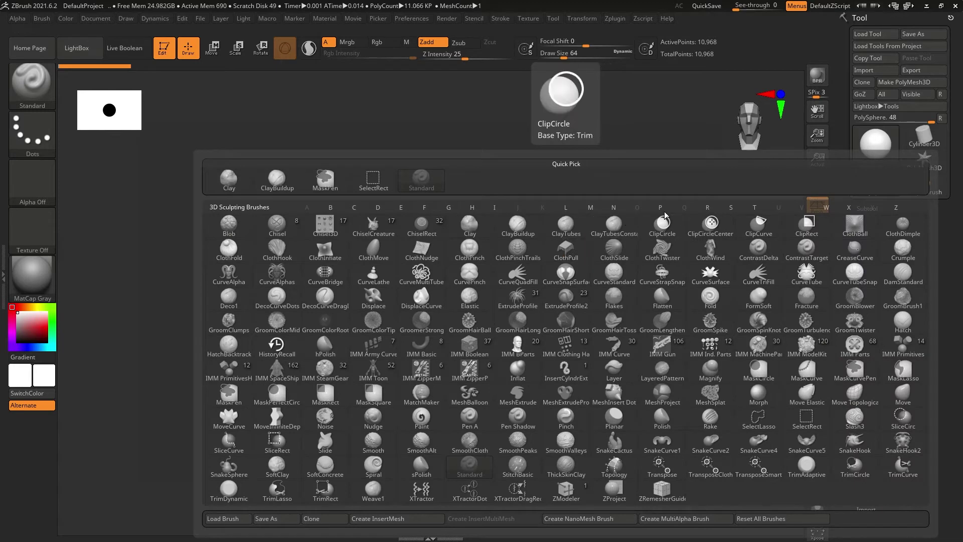
{"action": "key", "text": "m"}
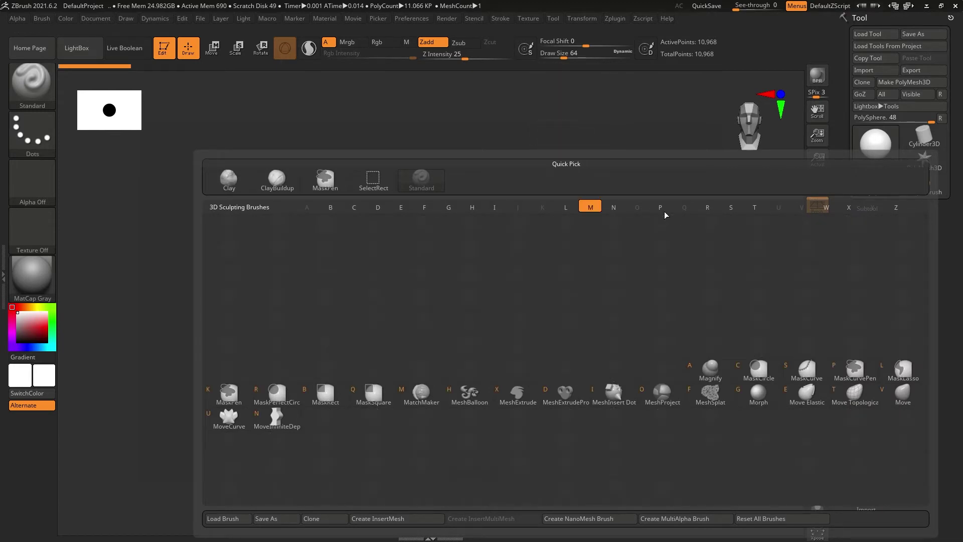
{"action": "left_click", "coordinate": [464, 396]}
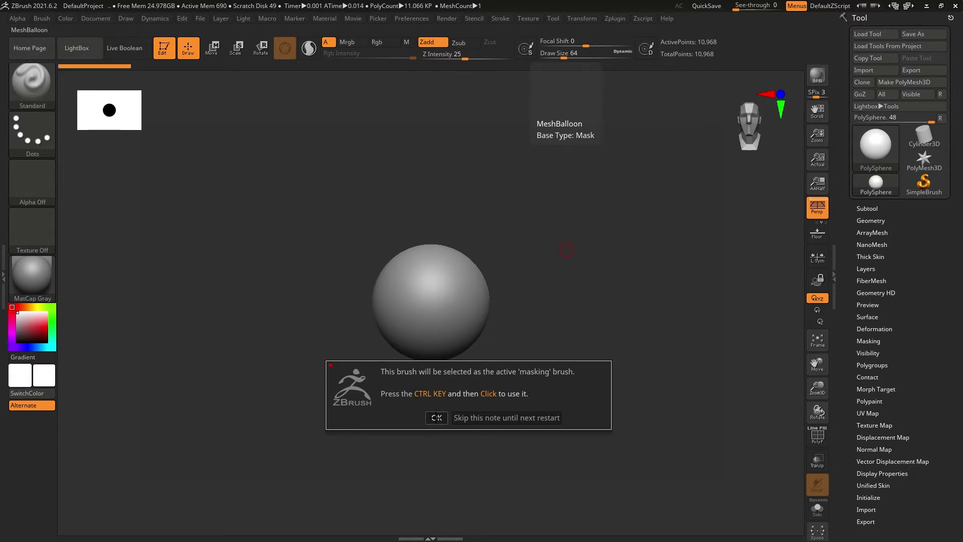
{"action": "left_click", "coordinate": [436, 417]}
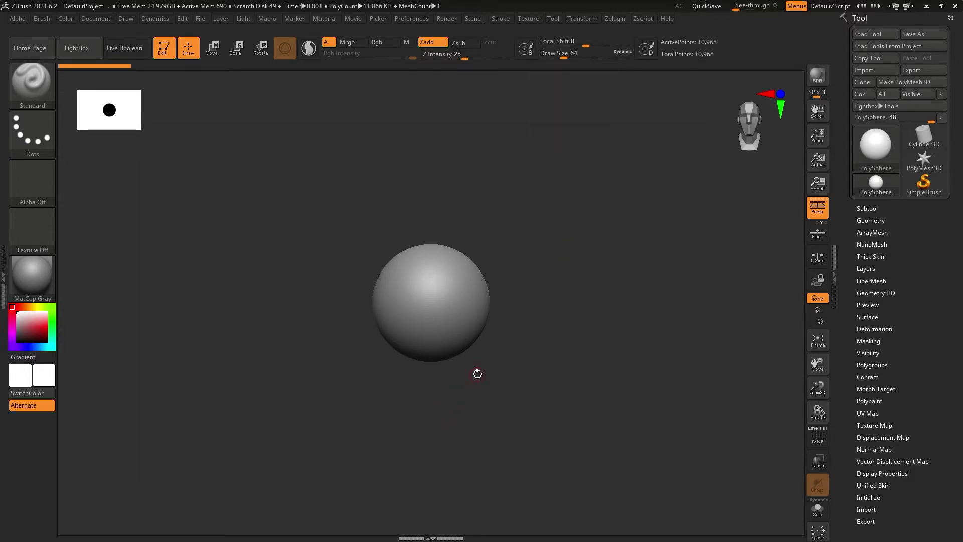
{"action": "key", "text": "ctrl"}
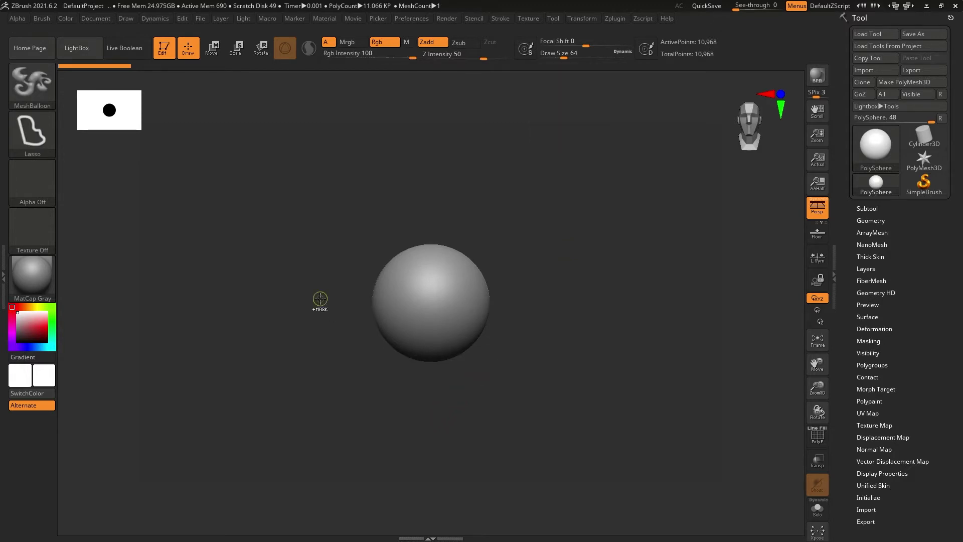
{"action": "mouse_move", "coordinate": [43, 96]}
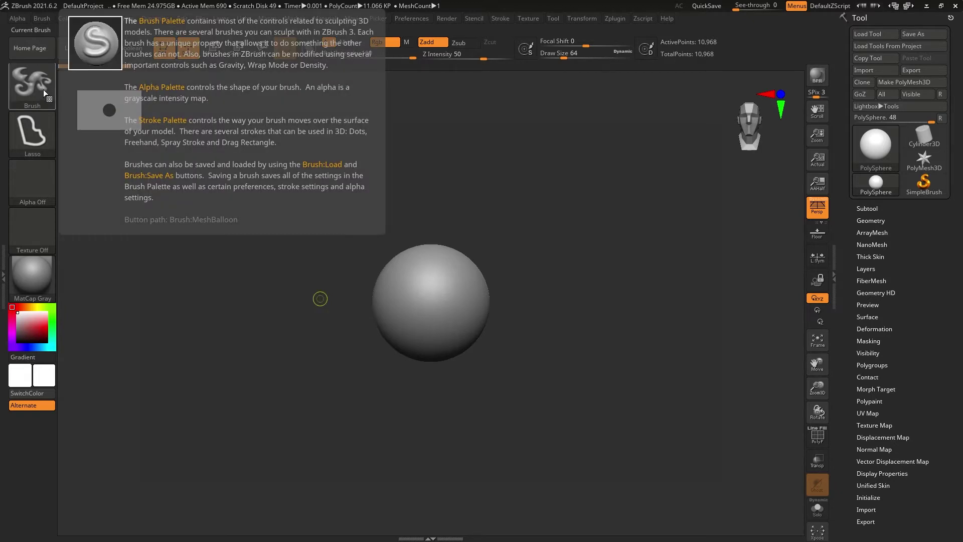
{"action": "left_click", "coordinate": [31, 87]}
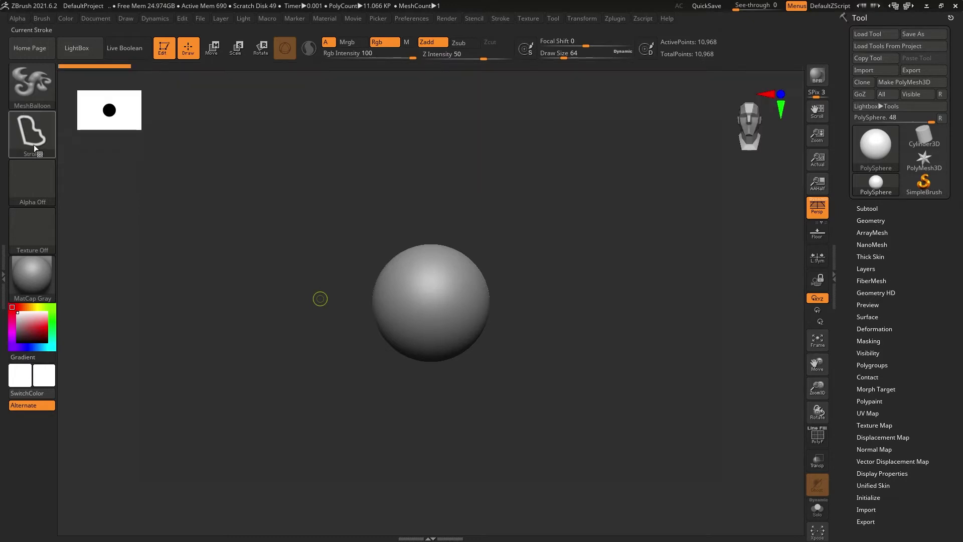
{"action": "left_click", "coordinate": [33, 86]}
{"action": "left_click", "coordinate": [25, 91]}
{"action": "left_click", "coordinate": [82, 92]}
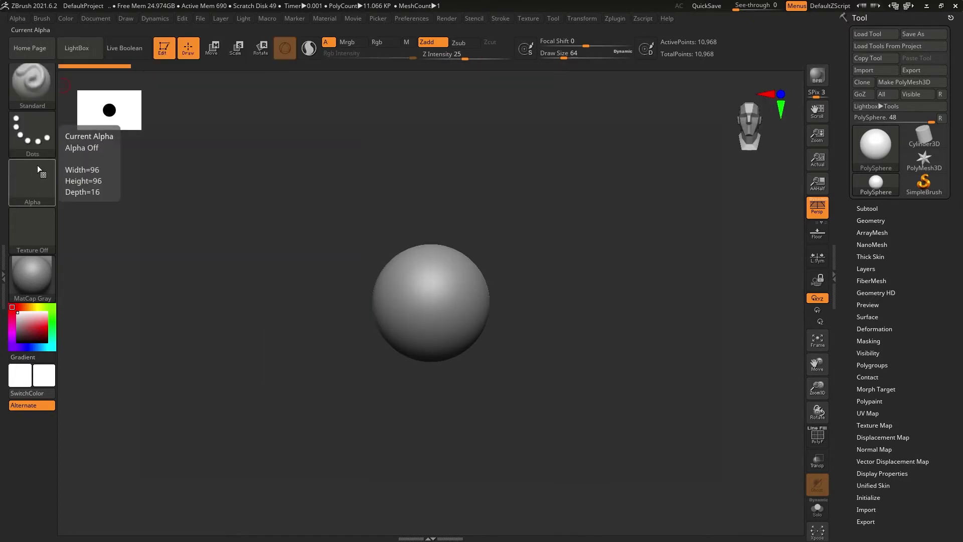
{"action": "left_click", "coordinate": [31, 83]}
Mask the upper-left area of the sphere and clear the mask again
{"action": "key", "text": "ctrl+shift"}
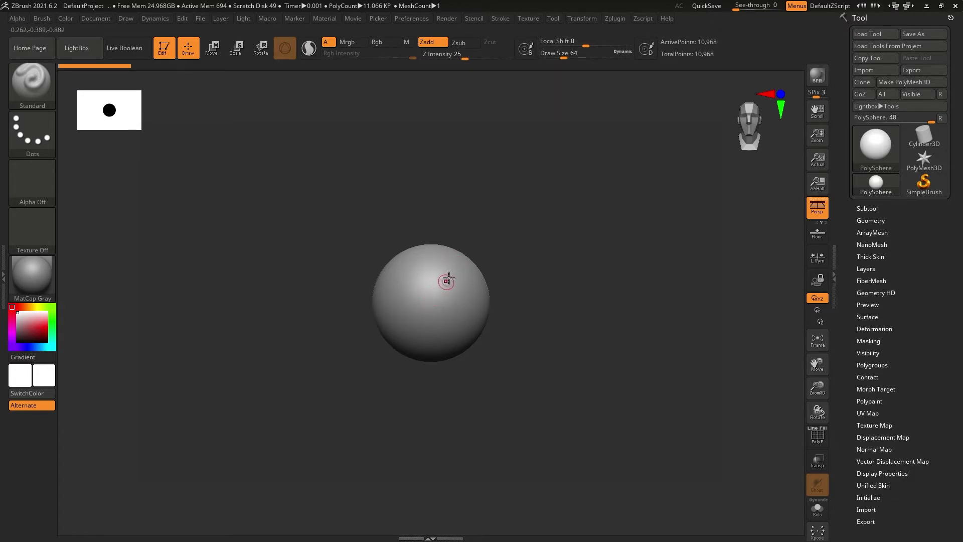
{"action": "key", "text": "ctrl+shift"}
{"action": "mouse_move", "coordinate": [248, 141]}
{"action": "left_mouse_down", "text": "ctrl+shift"}
{"action": "mouse_move", "coordinate": [201, 211]}
{"action": "mouse_move", "coordinate": [327, 350]}
{"action": "mouse_move", "coordinate": [424, 278]}
{"action": "mouse_move", "coordinate": [366, 162]}
{"action": "mouse_move", "coordinate": [337, 141]}
{"action": "left_mouse_up", "text": "ctrl+shift"}
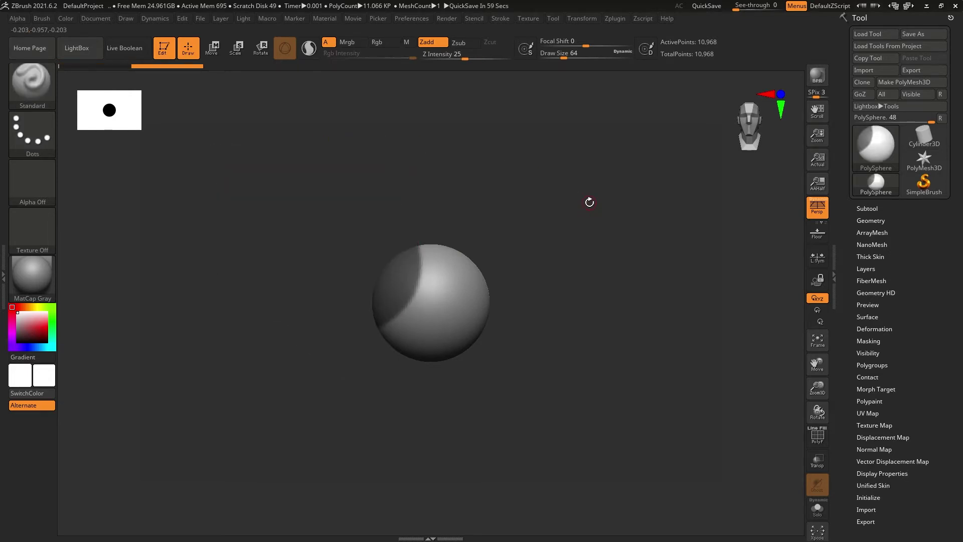
{"action": "left_click", "coordinate": [589, 202], "text": "ctrl"}
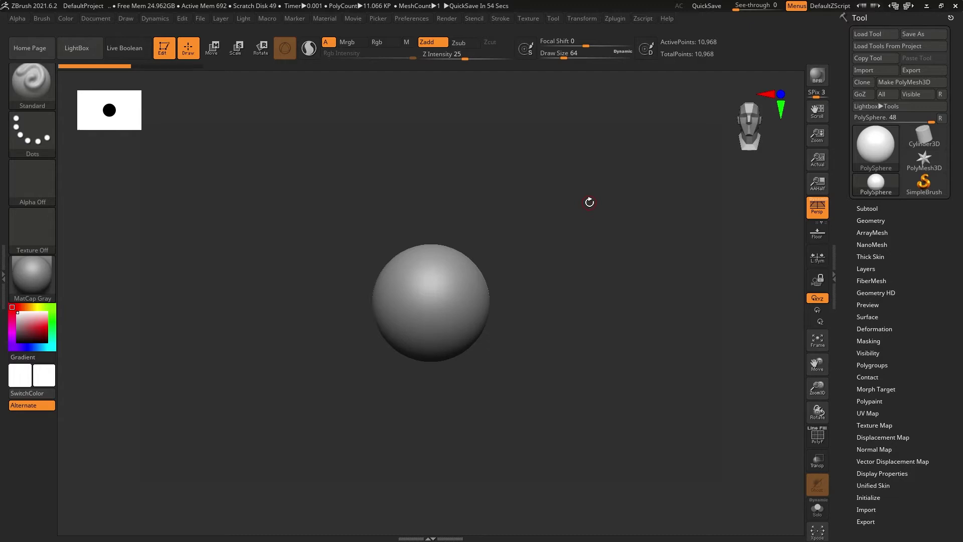
Draw a large rounded balloon mesh bulging out from the sphere's left side and undo it
{"action": "key", "text": "ctrl"}
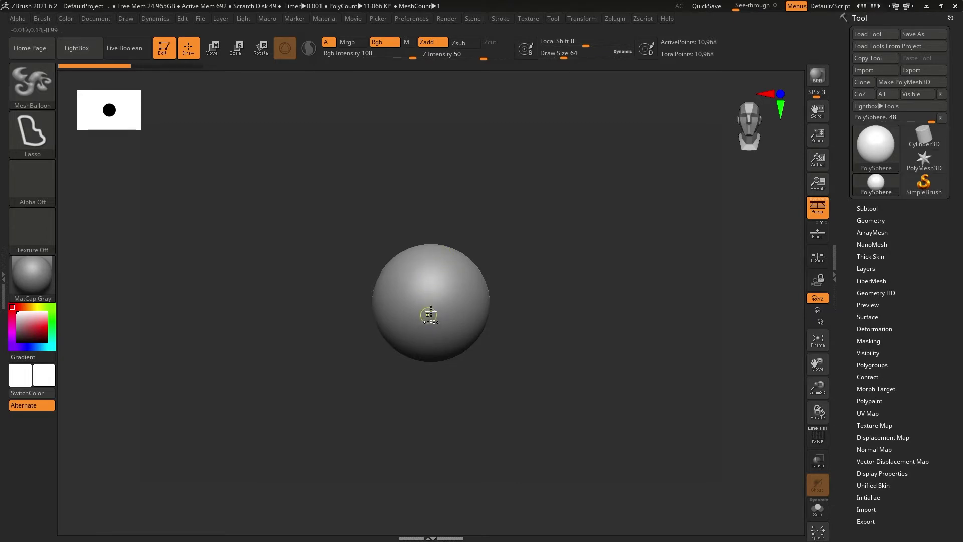
{"action": "mouse_move", "coordinate": [438, 309]}
{"action": "left_mouse_down", "text": "ctrl"}
{"action": "mouse_move", "coordinate": [416, 340]}
{"action": "mouse_move", "coordinate": [298, 359]}
{"action": "mouse_move", "coordinate": [237, 332]}
{"action": "mouse_move", "coordinate": [213, 253]}
{"action": "mouse_move", "coordinate": [262, 193]}
{"action": "mouse_move", "coordinate": [365, 196]}
{"action": "left_mouse_up", "text": "ctrl"}
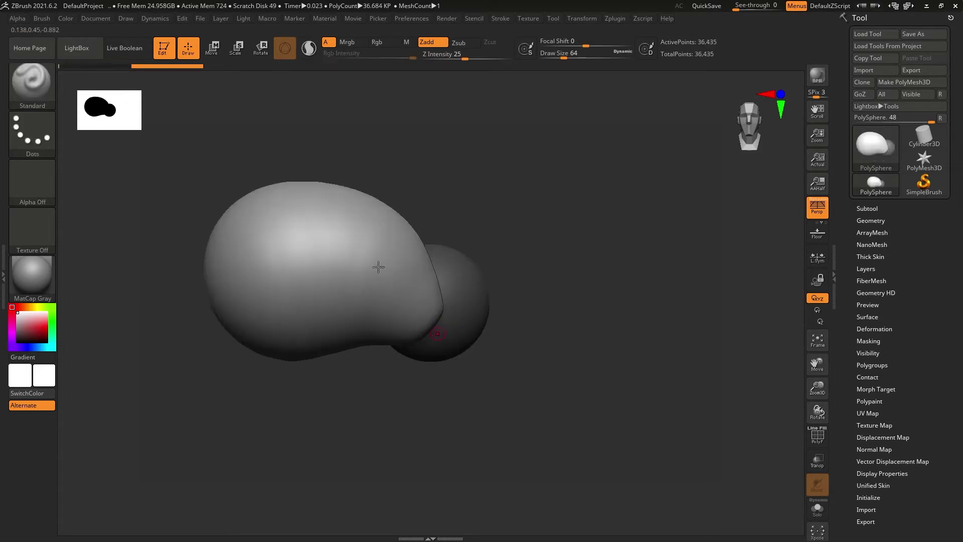
{"action": "mouse_move", "coordinate": [518, 226]}
{"action": "left_mouse_down"}
{"action": "mouse_move", "coordinate": [603, 223]}
{"action": "mouse_move", "coordinate": [516, 228]}
{"action": "left_mouse_up"}
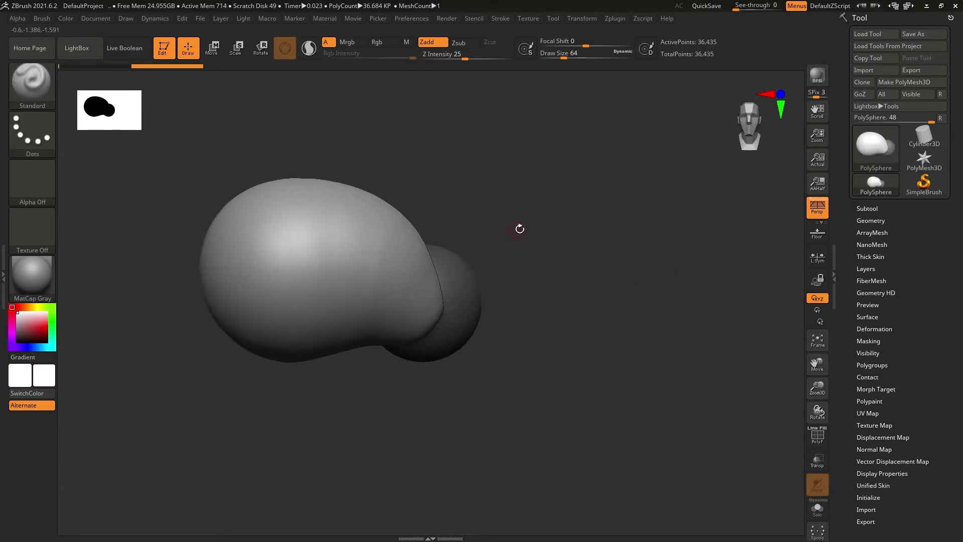
{"action": "key", "text": "ctrl+z"}
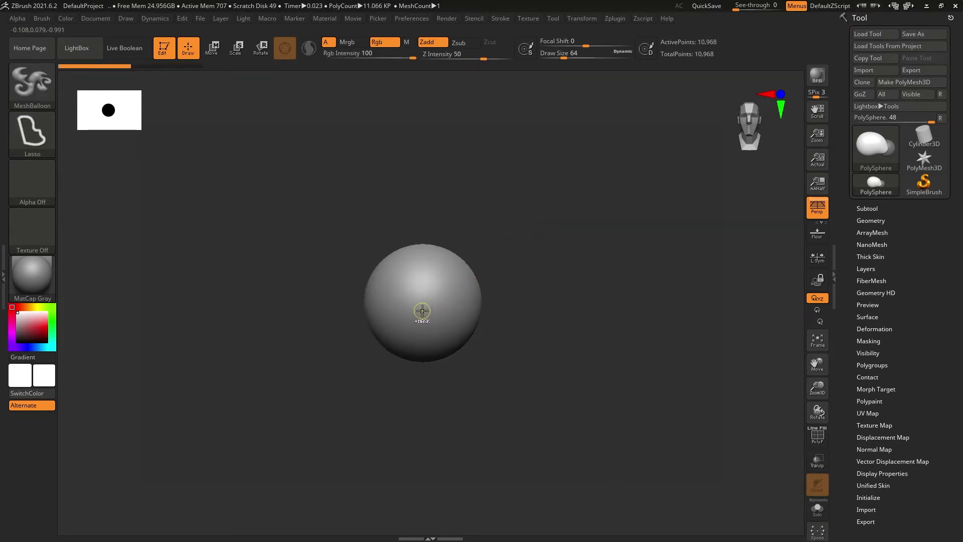
Draw a small leaf-shaped balloon mesh across the sphere's left edge and undo it
{"action": "mouse_move", "coordinate": [418, 314]}
{"action": "left_mouse_down"}
{"action": "mouse_move", "coordinate": [387, 316]}
{"action": "mouse_move", "coordinate": [340, 295]}
{"action": "mouse_move", "coordinate": [422, 311]}
{"action": "left_mouse_up"}
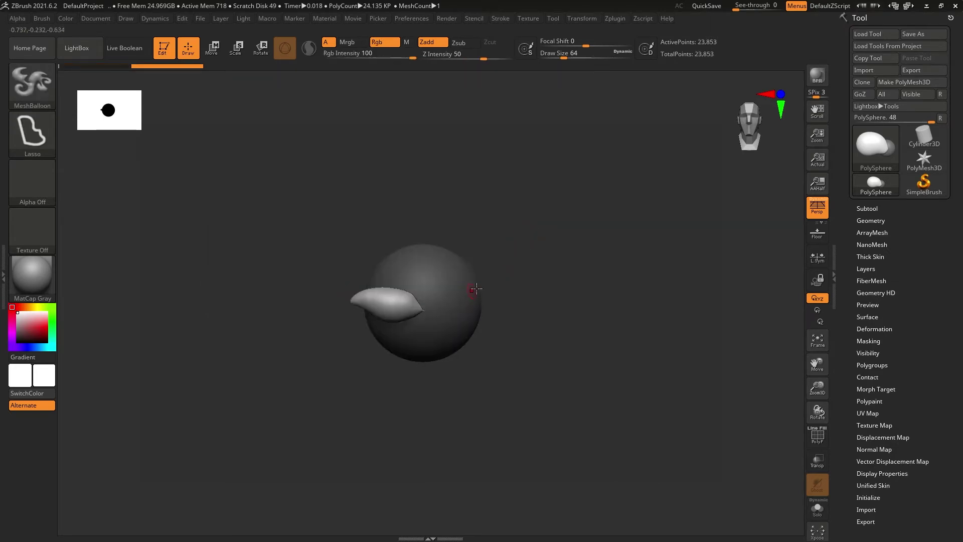
{"action": "mouse_move", "coordinate": [398, 362]}
{"action": "left_mouse_down"}
{"action": "mouse_move", "coordinate": [421, 370]}
{"action": "mouse_move", "coordinate": [399, 351]}
{"action": "left_mouse_up"}
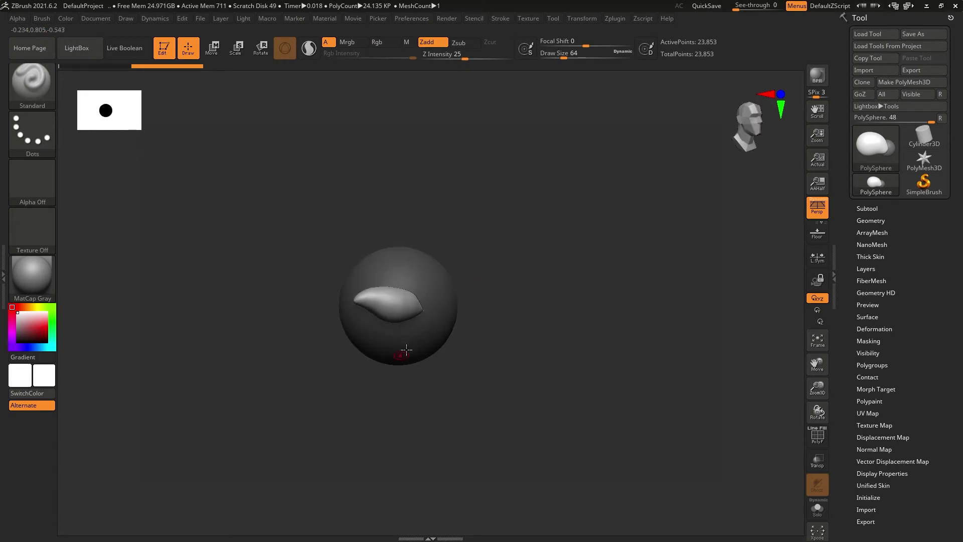
{"action": "key", "text": "ctrl+z"}
Draw a very thin horizontal balloon stroke from the sphere, inspect it from another angle and undo it
{"action": "mouse_move", "coordinate": [398, 290]}
{"action": "left_mouse_down"}
{"action": "mouse_move", "coordinate": [129, 291]}
{"action": "mouse_move", "coordinate": [133, 303]}
{"action": "mouse_move", "coordinate": [383, 294]}
{"action": "left_mouse_up"}
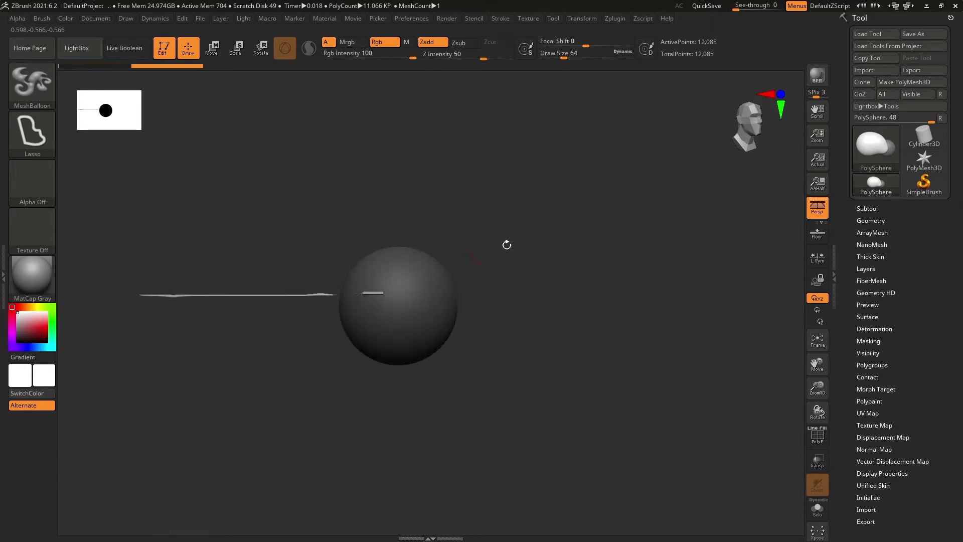
{"action": "key", "text": "b"}
{"action": "key", "text": "s"}
{"action": "key", "text": "t"}
{"action": "mouse_move", "coordinate": [561, 227]}
{"action": "left_mouse_down"}
{"action": "mouse_move", "coordinate": [512, 279]}
{"action": "mouse_move", "coordinate": [522, 296]}
{"action": "left_mouse_up"}
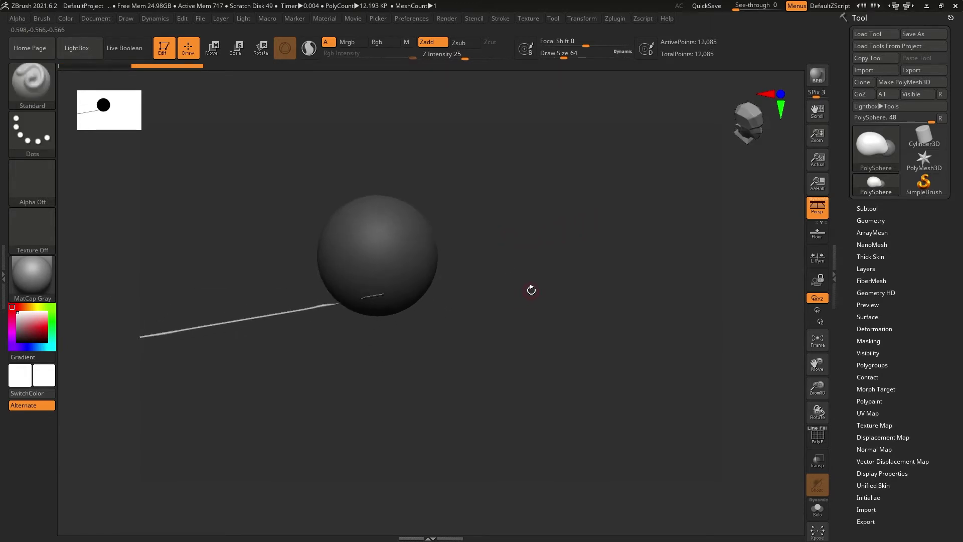
{"action": "key", "text": "ctrl+z"}
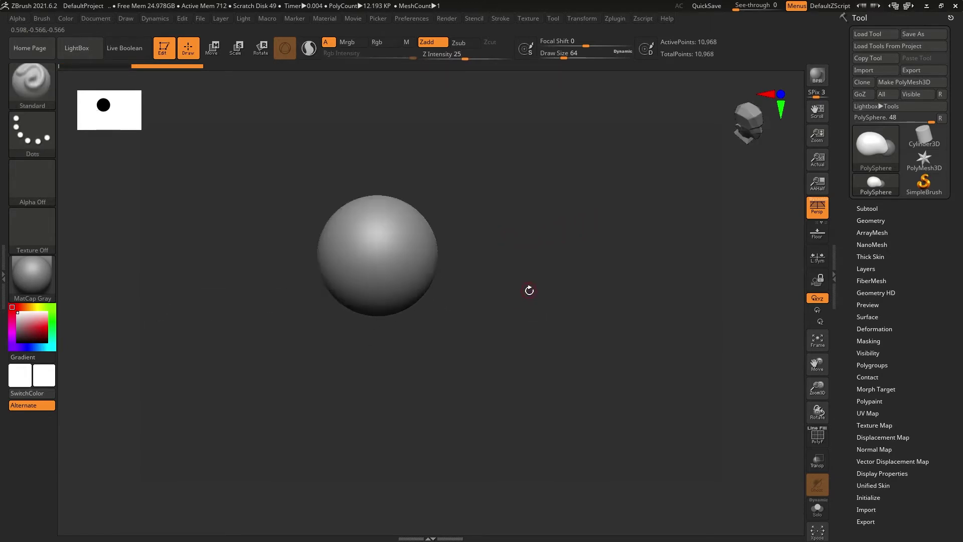
Draw a large teardrop-shaped balloon mesh tapering onto the sphere with MeshBalloon and undo it
{"action": "left_click_drag", "start_coordinate": [498, 239], "coordinate": [625, 266]}
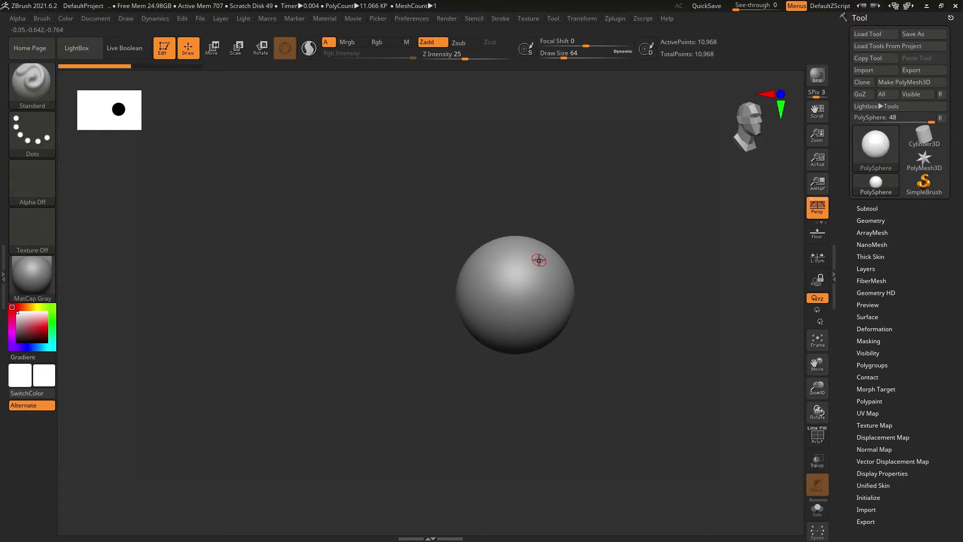
{"action": "key", "text": "b"}
{"action": "key", "text": "m"}
{"action": "key", "text": "b"}
{"action": "mouse_move", "coordinate": [513, 279]}
{"action": "left_mouse_down"}
{"action": "mouse_move", "coordinate": [449, 253]}
{"action": "mouse_move", "coordinate": [306, 210]}
{"action": "mouse_move", "coordinate": [201, 253]}
{"action": "mouse_move", "coordinate": [231, 367]}
{"action": "mouse_move", "coordinate": [274, 424]}
{"action": "mouse_move", "coordinate": [327, 445]}
{"action": "mouse_move", "coordinate": [354, 435]}
{"action": "mouse_move", "coordinate": [523, 271]}
{"action": "left_mouse_up"}
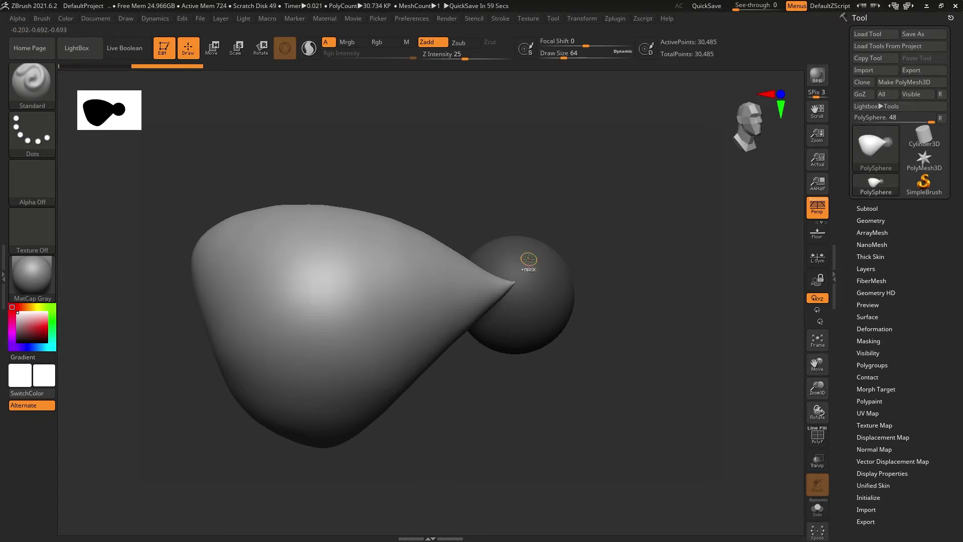
{"action": "key", "text": "ctrl+z"}
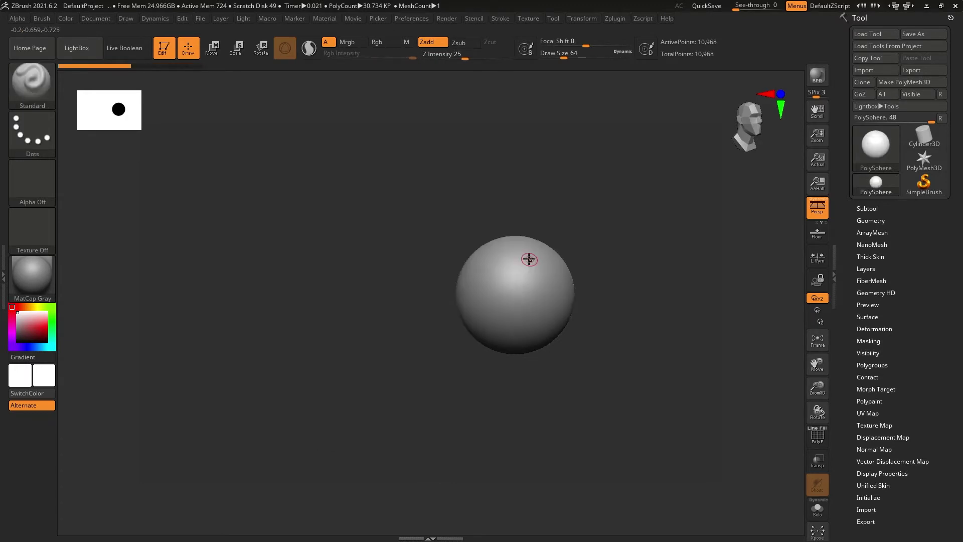
Draw several more balloon meshes outward from the sphere's left side and undo all of them
{"action": "mouse_move", "coordinate": [507, 280]}
{"action": "left_mouse_down", "text": "ctrl"}
{"action": "mouse_move", "coordinate": [402, 289]}
{"action": "mouse_move", "coordinate": [384, 328]}
{"action": "mouse_move", "coordinate": [437, 325]}
{"action": "mouse_move", "coordinate": [524, 294]}
{"action": "mouse_move", "coordinate": [331, 320]}
{"action": "mouse_move", "coordinate": [293, 360]}
{"action": "mouse_move", "coordinate": [372, 342]}
{"action": "mouse_move", "coordinate": [419, 301]}
{"action": "mouse_move", "coordinate": [256, 370]}
{"action": "mouse_move", "coordinate": [241, 401]}
{"action": "left_mouse_up", "text": "ctrl"}
{"action": "mouse_move", "coordinate": [362, 321]}
{"action": "left_mouse_down", "text": "ctrl"}
{"action": "mouse_move", "coordinate": [309, 231]}
{"action": "mouse_move", "coordinate": [349, 254]}
{"action": "mouse_move", "coordinate": [367, 336]}
{"action": "left_mouse_up", "text": "ctrl"}
{"action": "mouse_move", "coordinate": [406, 381]}
{"action": "left_mouse_down"}
{"action": "mouse_move", "coordinate": [475, 382]}
{"action": "mouse_move", "coordinate": [424, 406]}
{"action": "mouse_move", "coordinate": [414, 376]}
{"action": "mouse_move", "coordinate": [402, 378]}
{"action": "mouse_move", "coordinate": [408, 372]}
{"action": "left_mouse_up"}
{"action": "key", "text": "ctrl+z"}
{"action": "key", "text": "ctrl+z"}
{"action": "key", "text": "ctrl+z"}
{"action": "key", "text": "ctrl+z"}
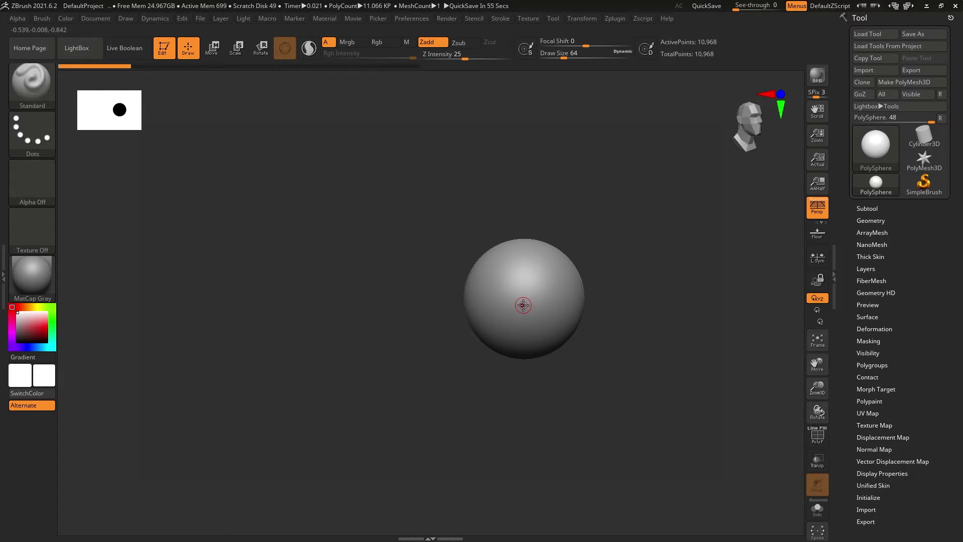
Draw a chain of three narrow balloon meshes leading outward from the sphere's left side with MeshBalloon
{"action": "key", "text": "b"}
{"action": "key", "text": "m"}
{"action": "key", "text": "b"}
{"action": "mouse_move", "coordinate": [485, 290]}
{"action": "left_mouse_down"}
{"action": "mouse_move", "coordinate": [384, 316]}
{"action": "mouse_move", "coordinate": [502, 293]}
{"action": "left_mouse_up"}
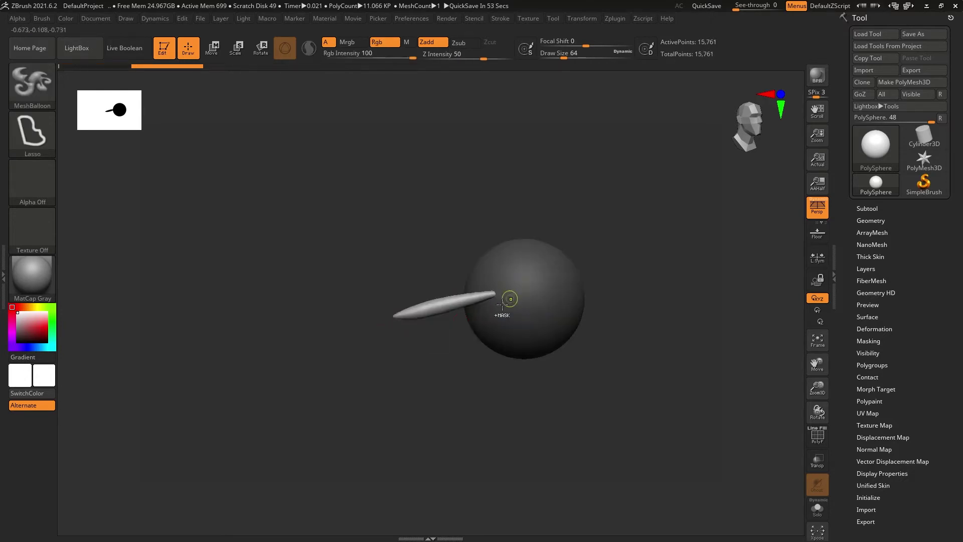
{"action": "mouse_move", "coordinate": [424, 308]}
{"action": "left_mouse_down"}
{"action": "mouse_move", "coordinate": [290, 287]}
{"action": "mouse_move", "coordinate": [419, 312]}
{"action": "left_mouse_up"}
{"action": "mouse_move", "coordinate": [342, 301]}
{"action": "left_mouse_down"}
{"action": "mouse_move", "coordinate": [282, 371]}
{"action": "mouse_move", "coordinate": [329, 316]}
{"action": "left_mouse_up"}
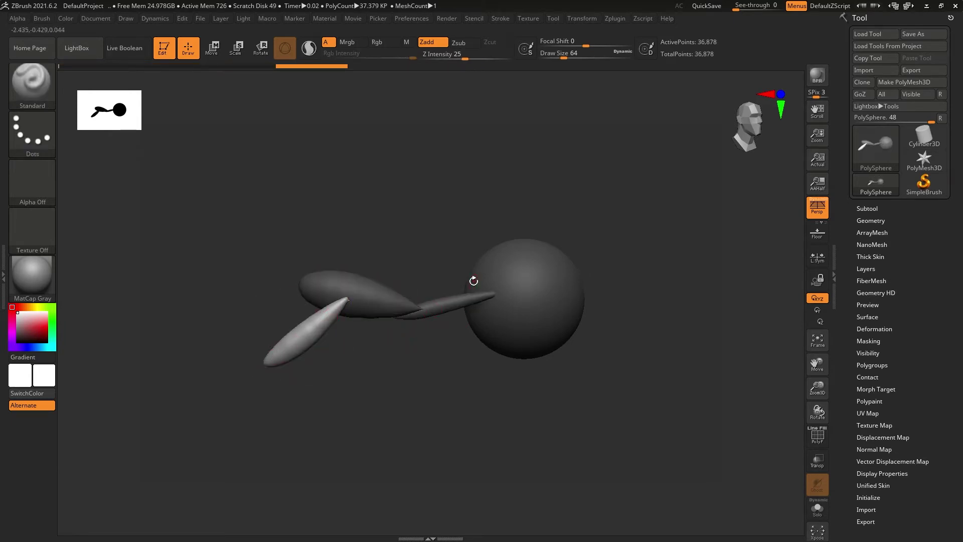
Split the combined mesh into separate subtools with Split To Similar Parts
{"action": "left_click", "coordinate": [867, 208]}
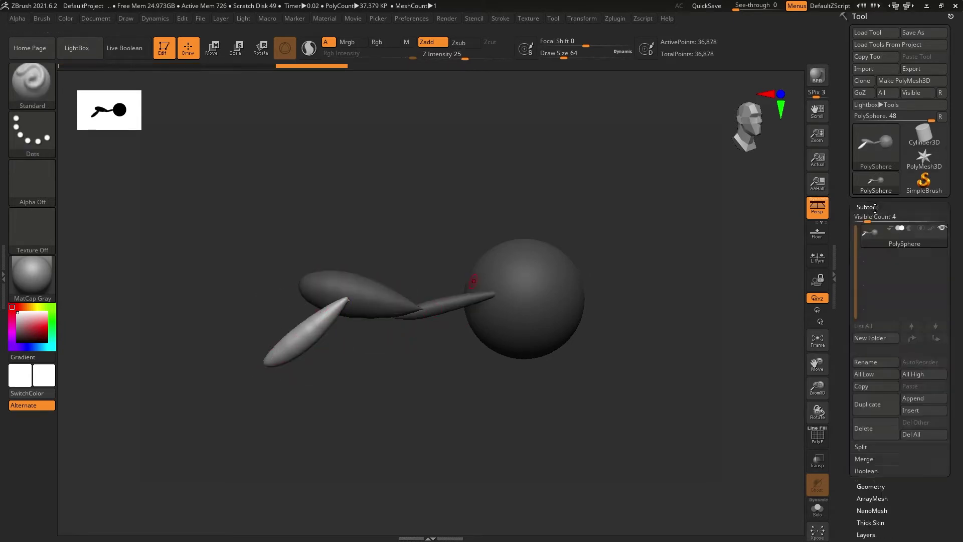
{"action": "left_click", "coordinate": [875, 448]}
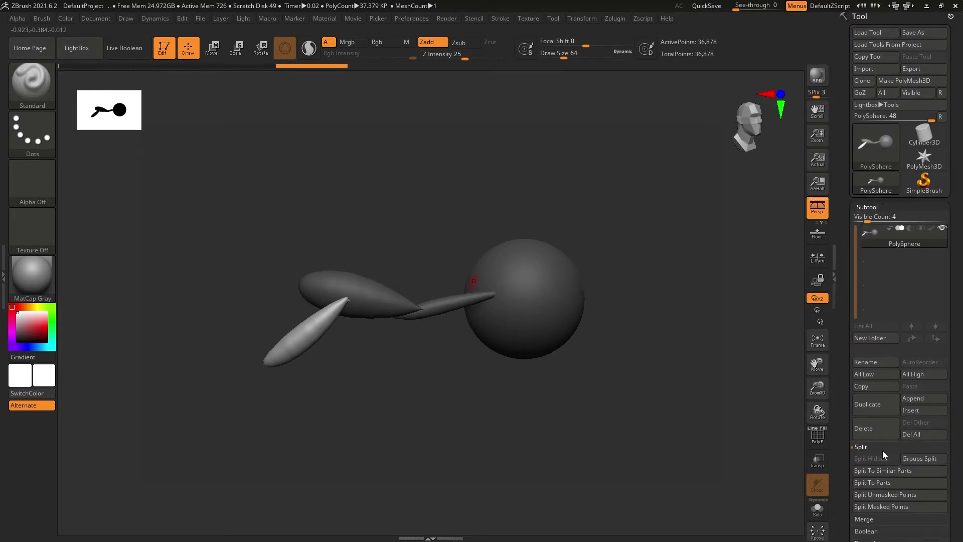
{"action": "left_click", "coordinate": [899, 471]}
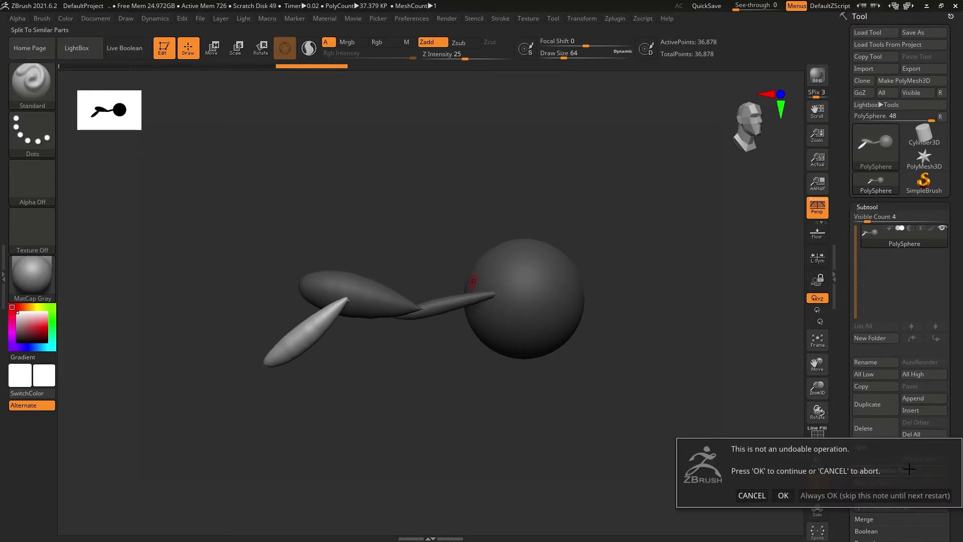
{"action": "left_click", "coordinate": [783, 494]}
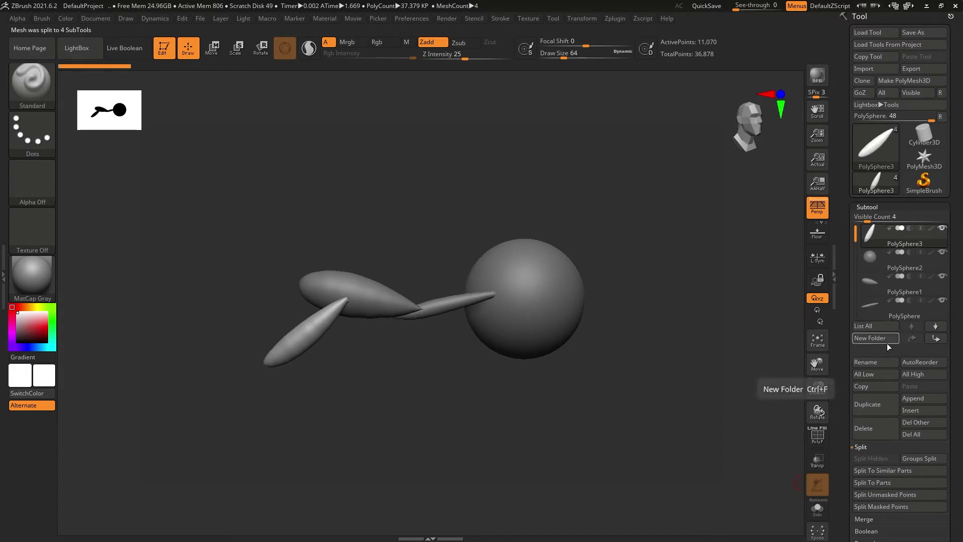
Delete all subtools of the split sphere model
{"action": "left_click", "coordinate": [926, 434]}
{"action": "left_click", "coordinate": [789, 454]}
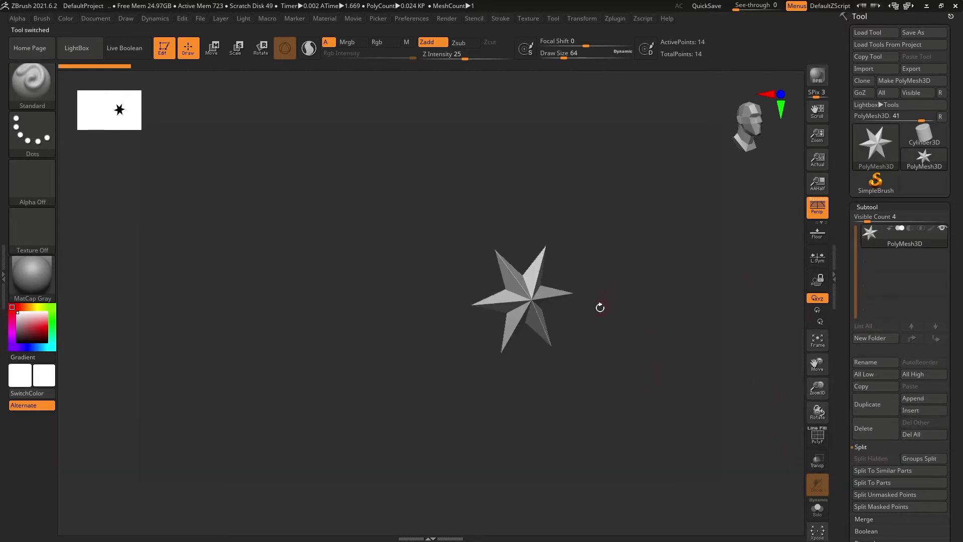
Draw an elongated balloon mesh extending outward from the star's left point with MeshBalloon
{"action": "mouse_move", "coordinate": [527, 291]}
{"action": "left_mouse_down", "text": "ctrl"}
{"action": "mouse_move", "coordinate": [377, 271]}
{"action": "mouse_move", "coordinate": [385, 334]}
{"action": "mouse_move", "coordinate": [528, 290]}
{"action": "left_mouse_up", "text": "ctrl"}
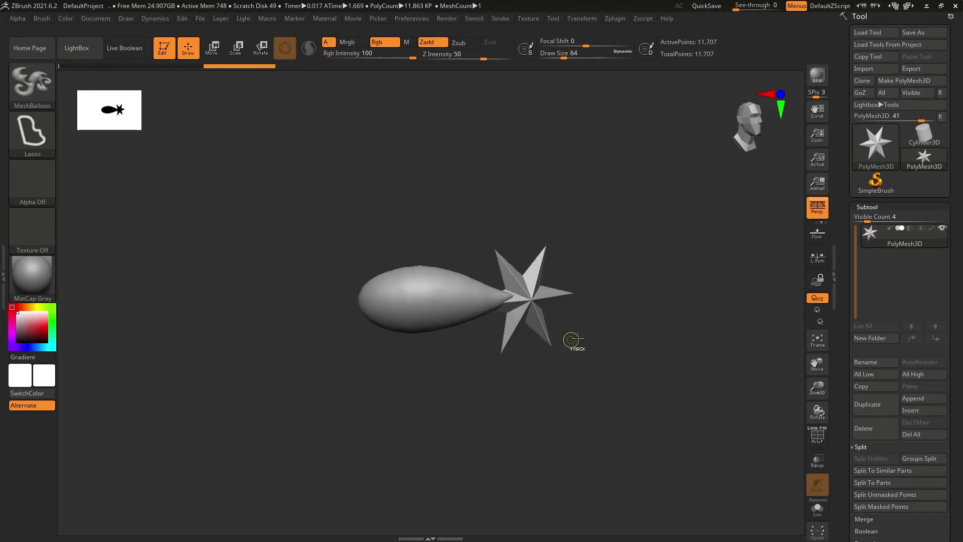
{"action": "mouse_move", "coordinate": [406, 286]}
{"action": "left_mouse_down", "text": "ctrl"}
{"action": "mouse_move", "coordinate": [326, 320]}
{"action": "mouse_move", "coordinate": [419, 285]}
{"action": "left_mouse_up", "text": "ctrl"}
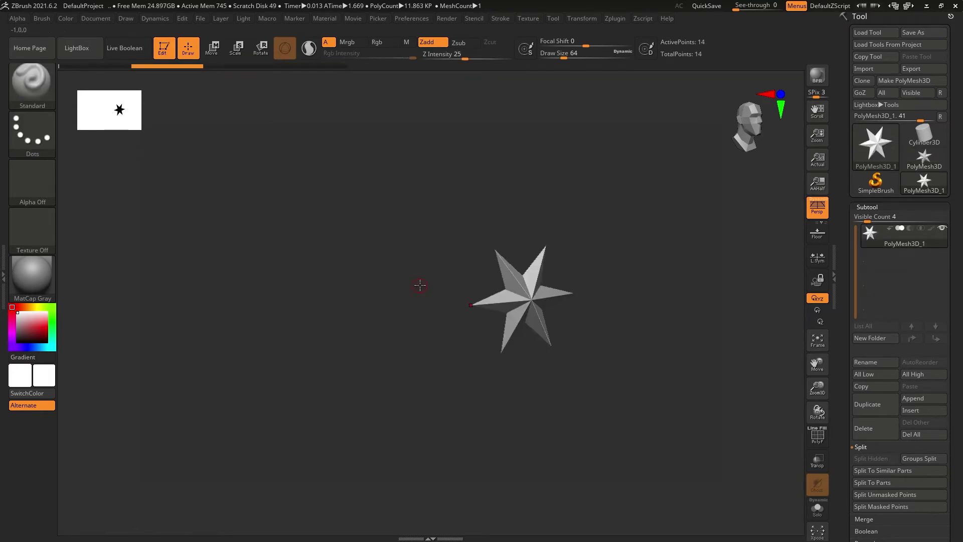
{"action": "left_click_drag", "start_coordinate": [512, 291], "coordinate": [366, 285]}
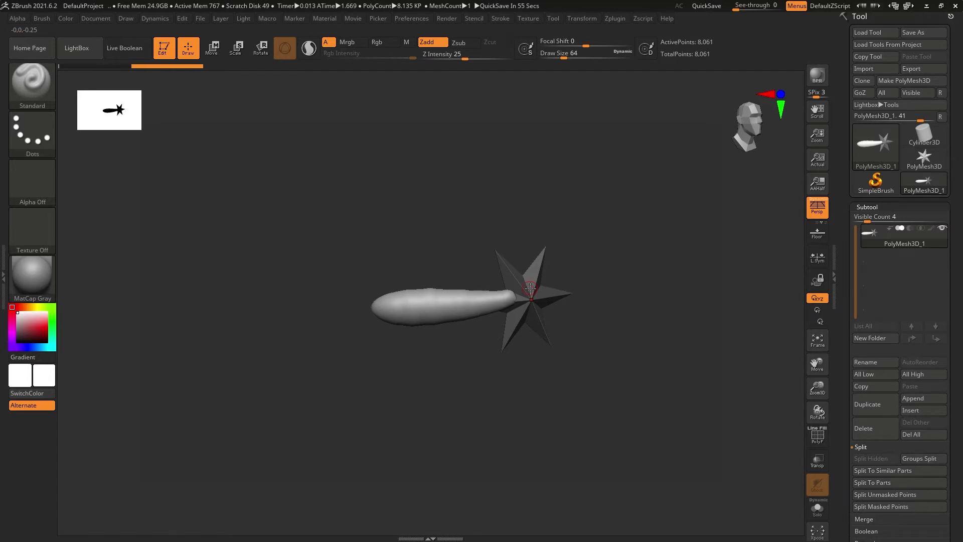
Extend the arm balloon with MeshBalloon by adding a rounded bulb at its outer end, an upright lobe, and a horizontal lobe above the star
{"action": "key", "text": "b"}
{"action": "key", "text": "m"}
{"action": "key", "text": "b"}
{"action": "mouse_move", "coordinate": [408, 301]}
{"action": "left_mouse_down"}
{"action": "mouse_move", "coordinate": [271, 276]}
{"action": "mouse_move", "coordinate": [267, 311]}
{"action": "mouse_move", "coordinate": [285, 331]}
{"action": "mouse_move", "coordinate": [319, 334]}
{"action": "mouse_move", "coordinate": [421, 305]}
{"action": "left_mouse_up"}
{"action": "key", "text": "ctrl+shift"}
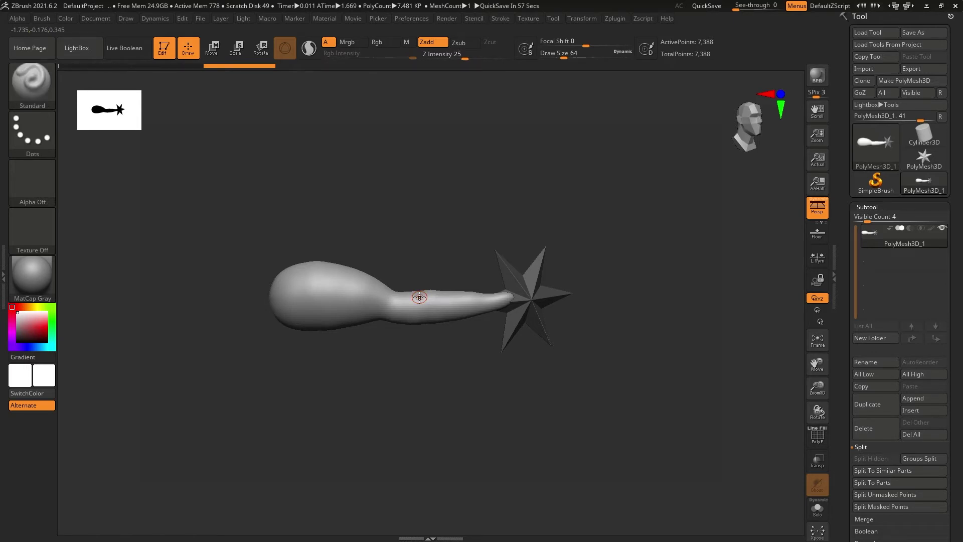
{"action": "mouse_move", "coordinate": [357, 297]}
{"action": "left_mouse_down"}
{"action": "mouse_move", "coordinate": [351, 247]}
{"action": "mouse_move", "coordinate": [379, 159]}
{"action": "mouse_move", "coordinate": [421, 183]}
{"action": "mouse_move", "coordinate": [361, 292]}
{"action": "left_mouse_up"}
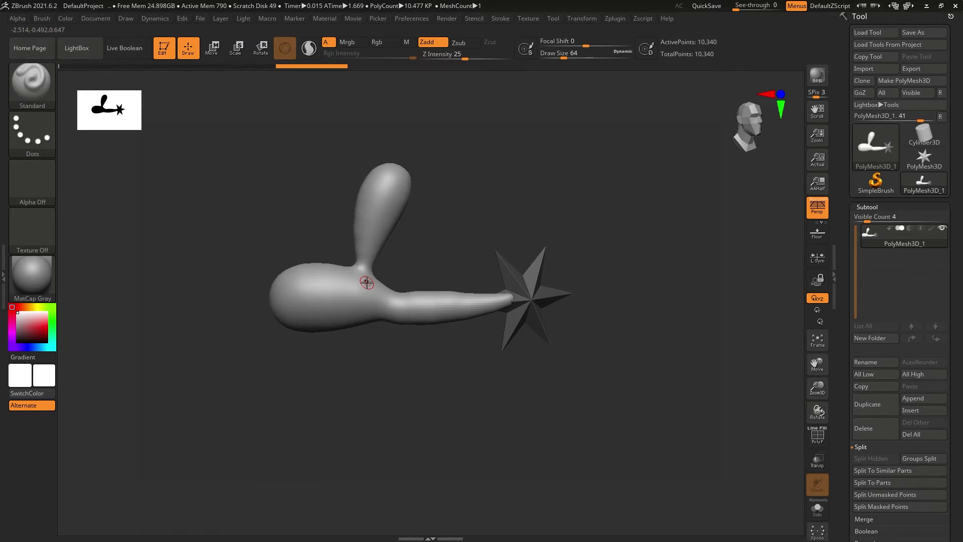
{"action": "mouse_move", "coordinate": [386, 202]}
{"action": "left_mouse_down"}
{"action": "mouse_move", "coordinate": [410, 226]}
{"action": "mouse_move", "coordinate": [500, 248]}
{"action": "mouse_move", "coordinate": [583, 213]}
{"action": "mouse_move", "coordinate": [539, 181]}
{"action": "mouse_move", "coordinate": [419, 198]}
{"action": "mouse_move", "coordinate": [390, 180]}
{"action": "left_mouse_up"}
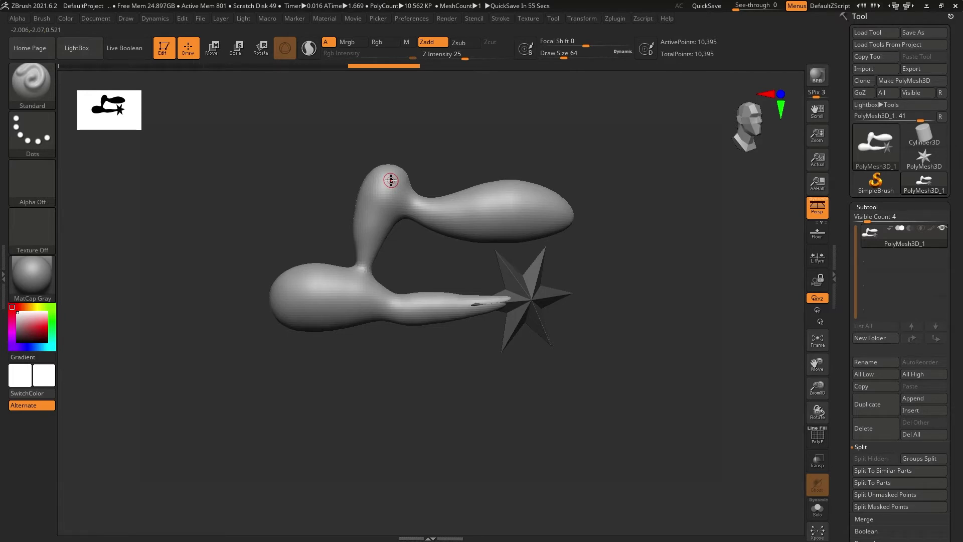
Draw a small MeshBalloon shape inside the silhouette of the rounded bulb and undo it
{"action": "key", "text": "b"}
{"action": "mouse_move", "coordinate": [325, 282]}
{"action": "left_mouse_down"}
{"action": "mouse_move", "coordinate": [275, 295]}
{"action": "mouse_move", "coordinate": [297, 315]}
{"action": "mouse_move", "coordinate": [336, 314]}
{"action": "mouse_move", "coordinate": [353, 302]}
{"action": "mouse_move", "coordinate": [340, 277]}
{"action": "left_mouse_up"}
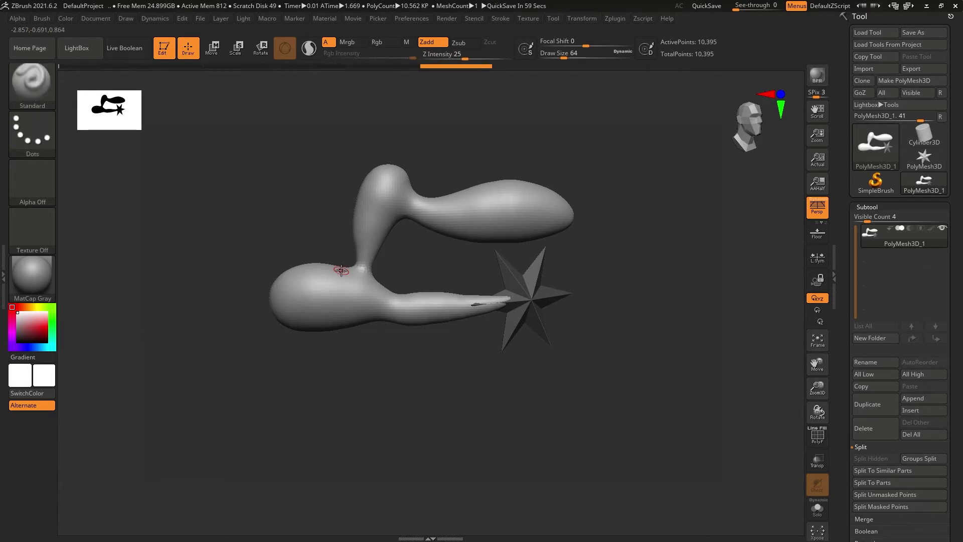
{"action": "key", "text": "ctrl+shift"}
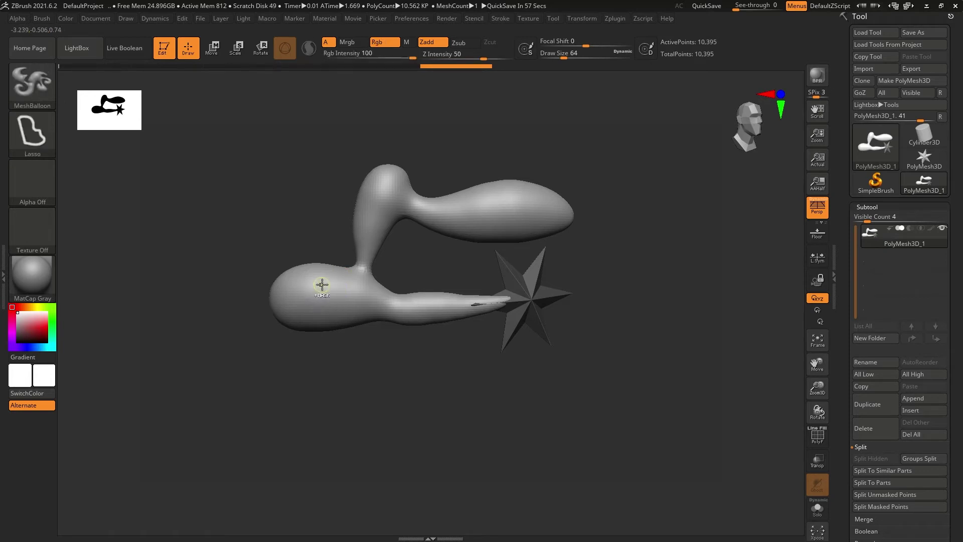
{"action": "mouse_move", "coordinate": [315, 281]}
{"action": "left_mouse_down"}
{"action": "mouse_move", "coordinate": [307, 309]}
{"action": "mouse_move", "coordinate": [336, 284]}
{"action": "mouse_move", "coordinate": [323, 284]}
{"action": "left_mouse_up"}
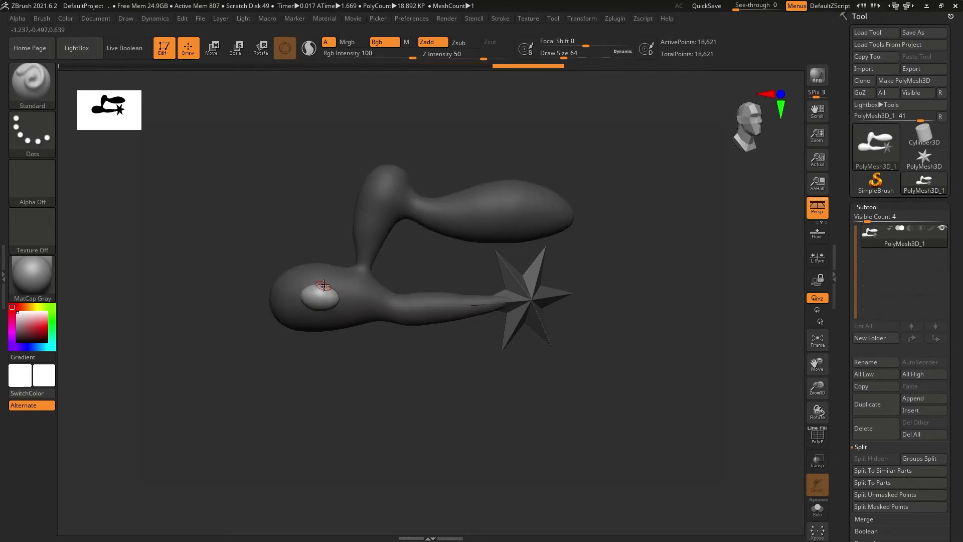
{"action": "key", "text": "ctrl+z"}
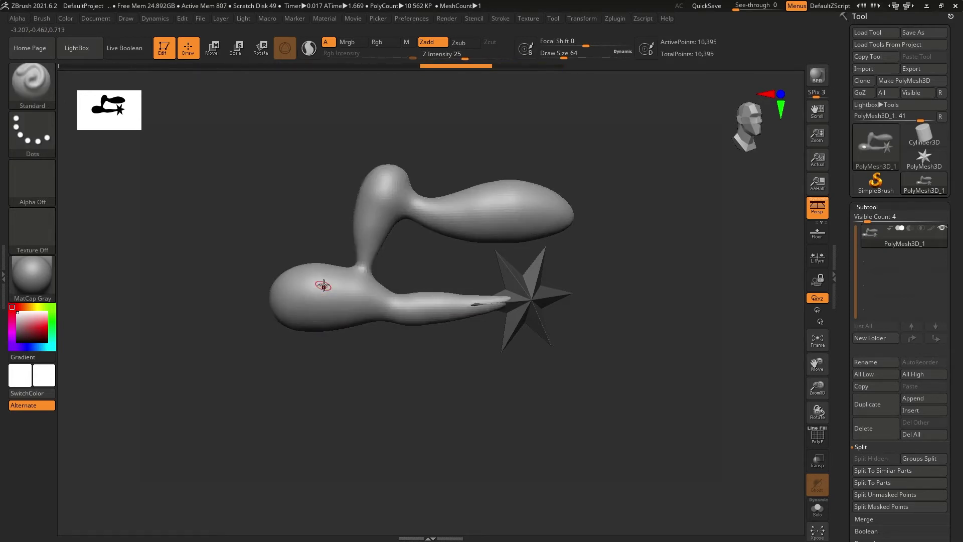
Cut one large hole through the rounded bulb and two smaller holes through the horizontal upper lobe with MeshBalloon
{"action": "key", "text": "ctrl+shift"}
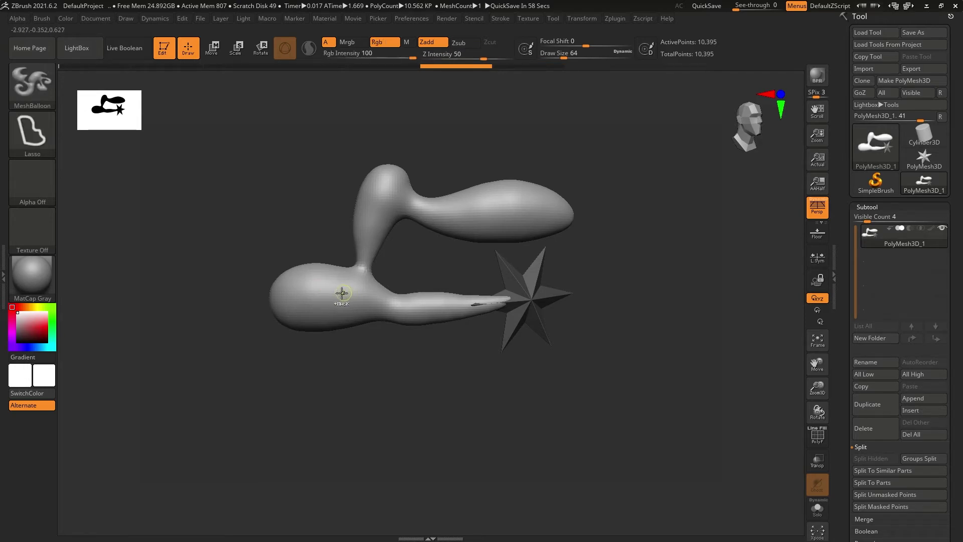
{"action": "mouse_move", "coordinate": [333, 281]}
{"action": "left_mouse_down", "text": "ctrl+shift"}
{"action": "mouse_move", "coordinate": [299, 282]}
{"action": "mouse_move", "coordinate": [298, 310]}
{"action": "mouse_move", "coordinate": [346, 314]}
{"action": "mouse_move", "coordinate": [349, 279]}
{"action": "left_mouse_up", "text": "ctrl+shift"}
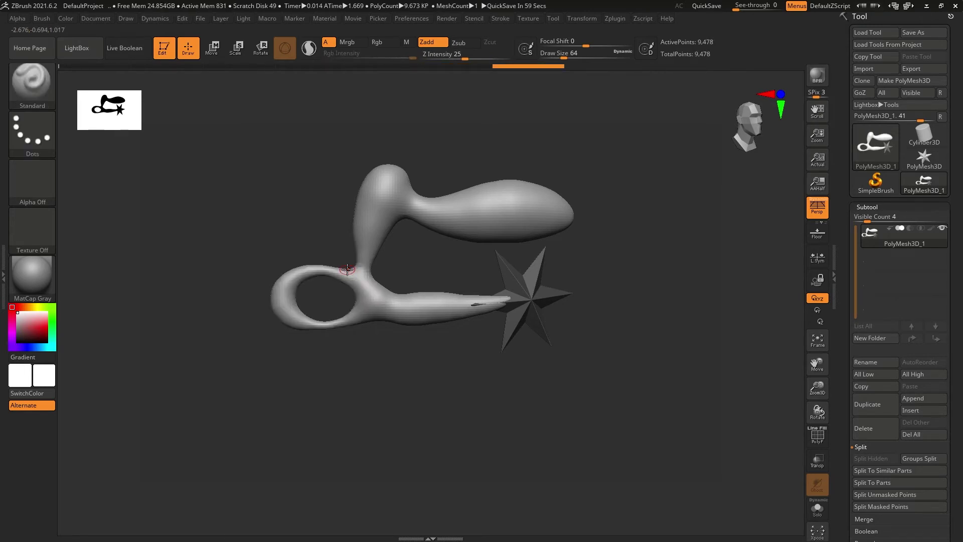
{"action": "key", "text": "ctrl+shift"}
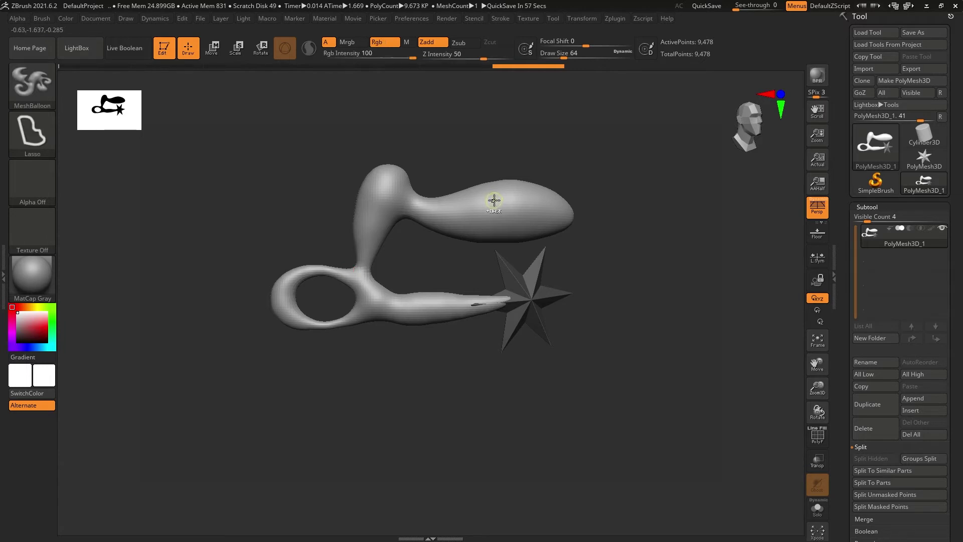
{"action": "mouse_move", "coordinate": [496, 201]}
{"action": "left_mouse_down", "text": "ctrl"}
{"action": "mouse_move", "coordinate": [491, 215]}
{"action": "mouse_move", "coordinate": [514, 221]}
{"action": "mouse_move", "coordinate": [521, 206]}
{"action": "mouse_move", "coordinate": [513, 195]}
{"action": "left_mouse_up", "text": "ctrl"}
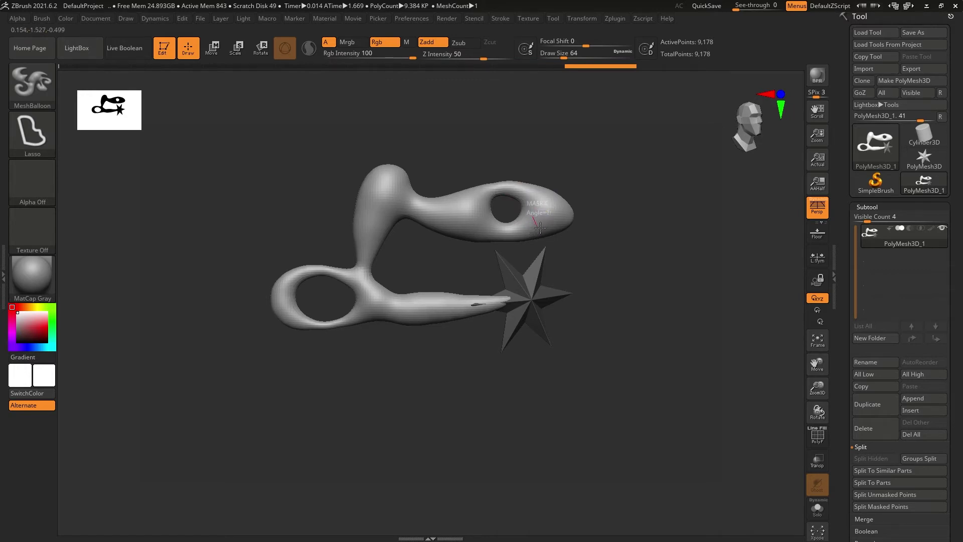
{"action": "mouse_move", "coordinate": [550, 208]}
{"action": "left_mouse_down", "text": "ctrl"}
{"action": "mouse_move", "coordinate": [566, 215]}
{"action": "mouse_move", "coordinate": [558, 211]}
{"action": "left_mouse_up", "text": "ctrl"}
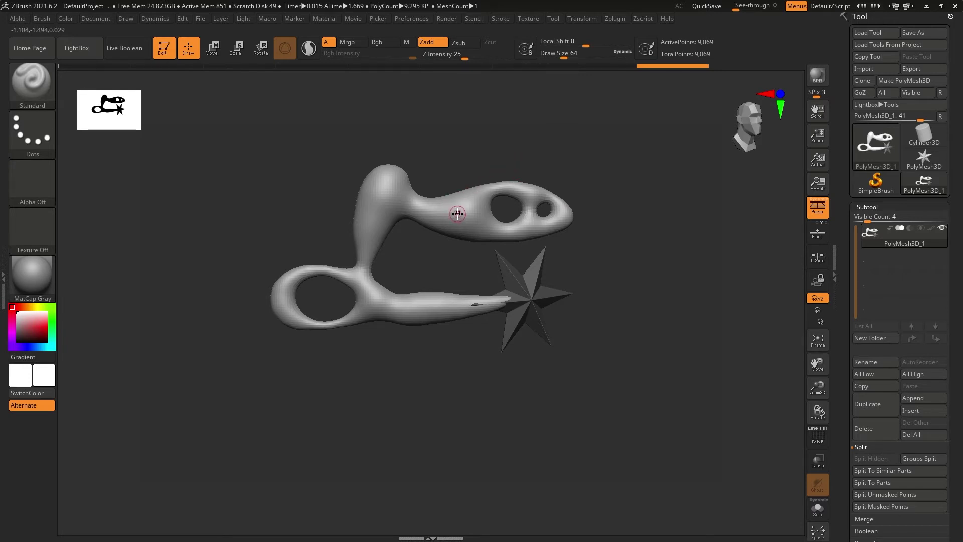
Draw a large irregular balloon from the upper lobe across the star and undo it
{"action": "mouse_move", "coordinate": [454, 218]}
{"action": "left_mouse_down"}
{"action": "mouse_move", "coordinate": [425, 134]}
{"action": "mouse_move", "coordinate": [443, 90]}
{"action": "mouse_move", "coordinate": [483, 93]}
{"action": "mouse_move", "coordinate": [509, 135]}
{"action": "mouse_move", "coordinate": [586, 143]}
{"action": "mouse_move", "coordinate": [603, 159]}
{"action": "mouse_move", "coordinate": [604, 206]}
{"action": "mouse_move", "coordinate": [648, 215]}
{"action": "mouse_move", "coordinate": [657, 231]}
{"action": "mouse_move", "coordinate": [628, 277]}
{"action": "mouse_move", "coordinate": [624, 313]}
{"action": "mouse_move", "coordinate": [675, 326]}
{"action": "mouse_move", "coordinate": [672, 343]}
{"action": "mouse_move", "coordinate": [596, 392]}
{"action": "mouse_move", "coordinate": [552, 397]}
{"action": "mouse_move", "coordinate": [480, 366]}
{"action": "mouse_move", "coordinate": [444, 378]}
{"action": "mouse_move", "coordinate": [387, 427]}
{"action": "mouse_move", "coordinate": [347, 396]}
{"action": "mouse_move", "coordinate": [309, 389]}
{"action": "mouse_move", "coordinate": [325, 342]}
{"action": "mouse_move", "coordinate": [378, 306]}
{"action": "mouse_move", "coordinate": [419, 315]}
{"action": "mouse_move", "coordinate": [465, 299]}
{"action": "mouse_move", "coordinate": [489, 252]}
{"action": "mouse_move", "coordinate": [482, 229]}
{"action": "mouse_move", "coordinate": [436, 208]}
{"action": "mouse_move", "coordinate": [445, 184]}
{"action": "mouse_move", "coordinate": [480, 171]}
{"action": "mouse_move", "coordinate": [501, 176]}
{"action": "left_mouse_up"}
{"action": "key", "text": "b"}
{"action": "key", "text": "s"}
{"action": "key", "text": "t"}
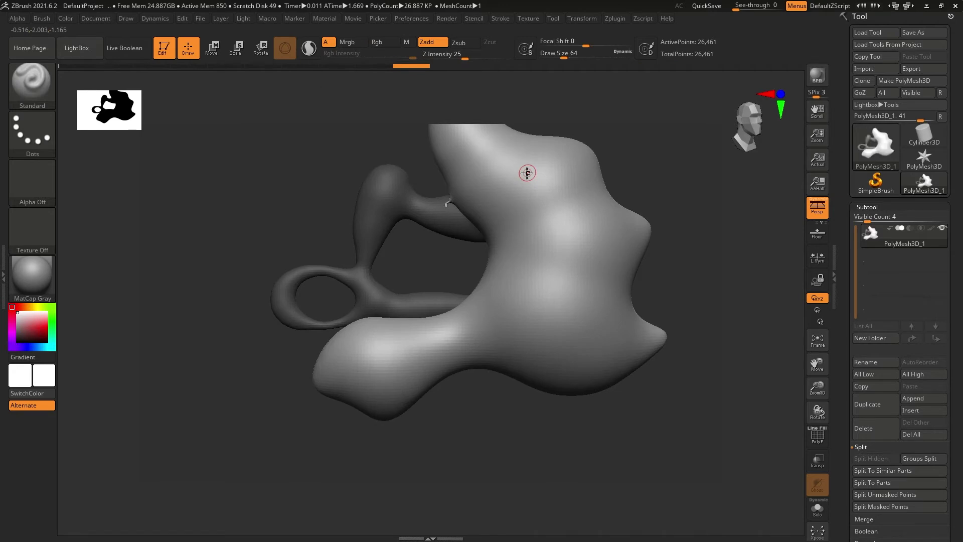
{"action": "key", "text": "ctrl+z"}
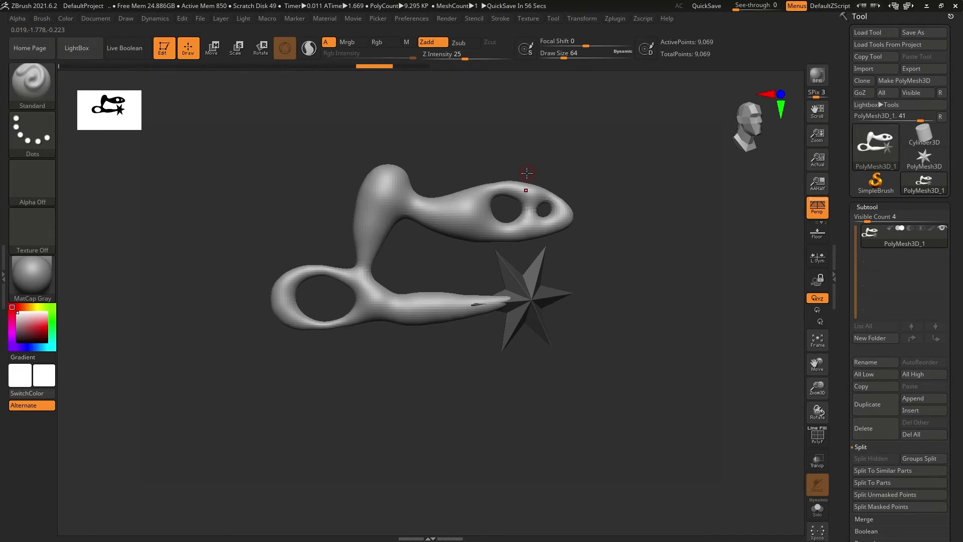
Set the Lazy Mouse LazyRadius to 59, draw another large balloon over the star, and undo that balloon
{"action": "left_click", "coordinate": [502, 19]}
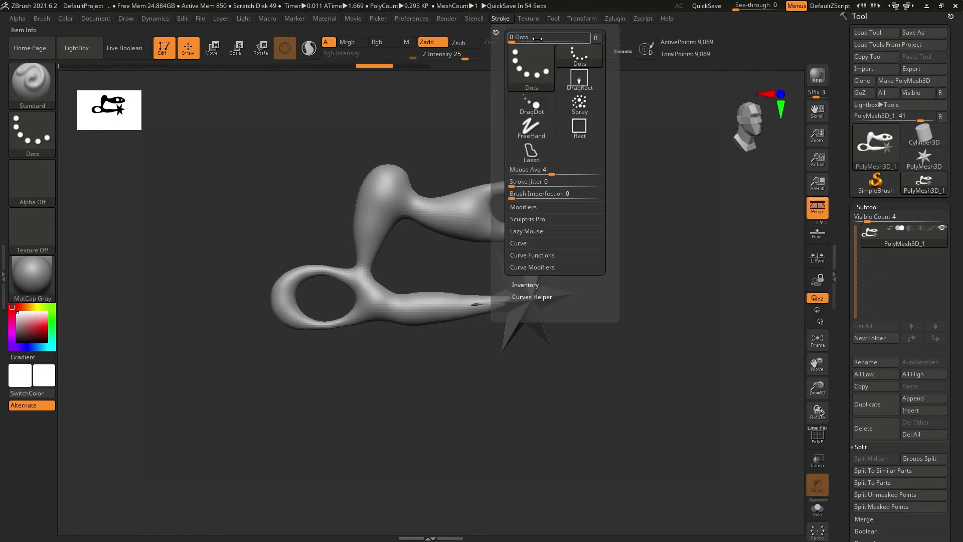
{"action": "left_click", "coordinate": [552, 231]}
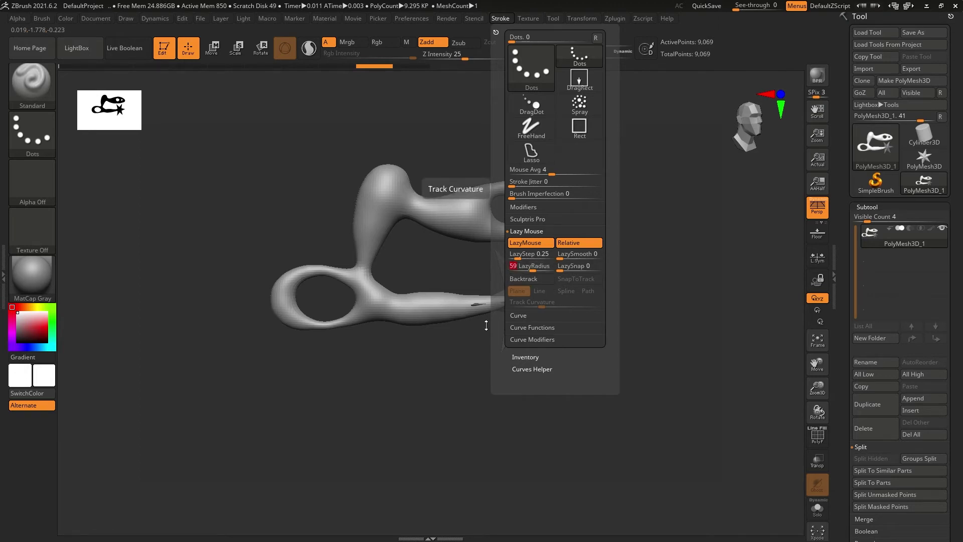
{"action": "mouse_move", "coordinate": [464, 224]}
{"action": "left_mouse_down", "text": "ctrl"}
{"action": "mouse_move", "coordinate": [491, 151]}
{"action": "mouse_move", "coordinate": [535, 132]}
{"action": "mouse_move", "coordinate": [579, 184]}
{"action": "mouse_move", "coordinate": [611, 181]}
{"action": "mouse_move", "coordinate": [621, 212]}
{"action": "mouse_move", "coordinate": [596, 264]}
{"action": "mouse_move", "coordinate": [653, 327]}
{"action": "mouse_move", "coordinate": [612, 376]}
{"action": "mouse_move", "coordinate": [617, 416]}
{"action": "mouse_move", "coordinate": [592, 442]}
{"action": "mouse_move", "coordinate": [436, 436]}
{"action": "mouse_move", "coordinate": [402, 367]}
{"action": "mouse_move", "coordinate": [520, 256]}
{"action": "left_mouse_up", "text": "ctrl"}
{"action": "key", "text": "ctrl+z"}
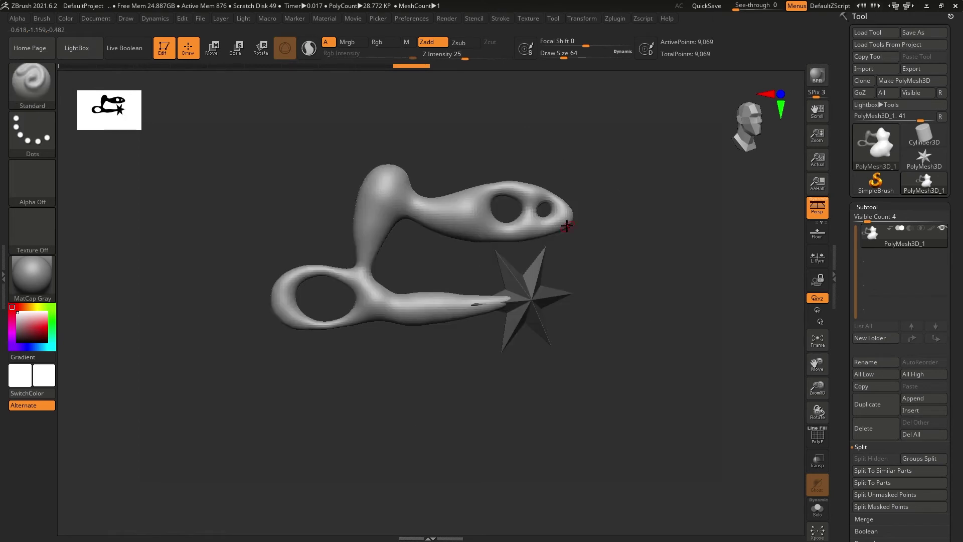
With a lower LazyRadius, draw a large lobed balloon over the star and cut a big opening through its middle
{"action": "left_click", "coordinate": [499, 20]}
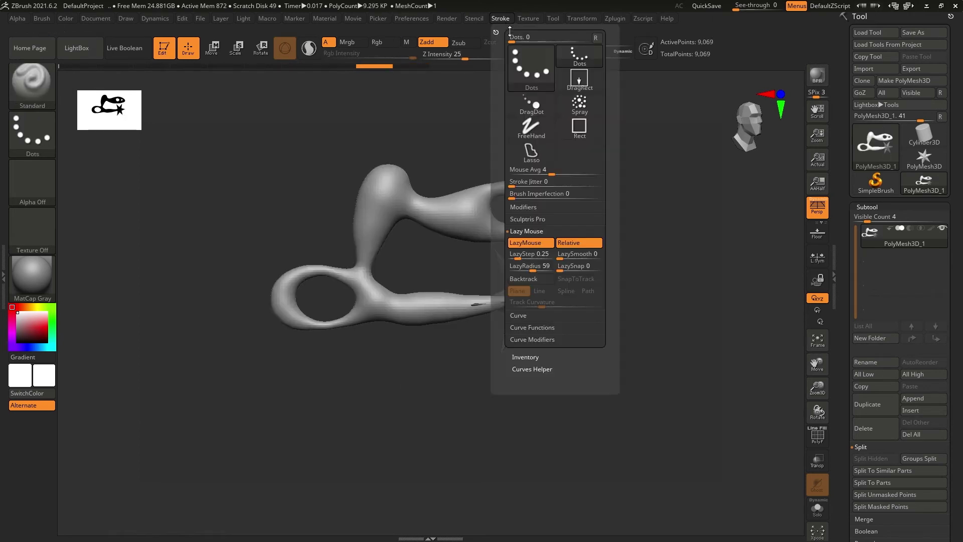
{"action": "left_click_drag", "start_coordinate": [529, 272], "coordinate": [500, 271]}
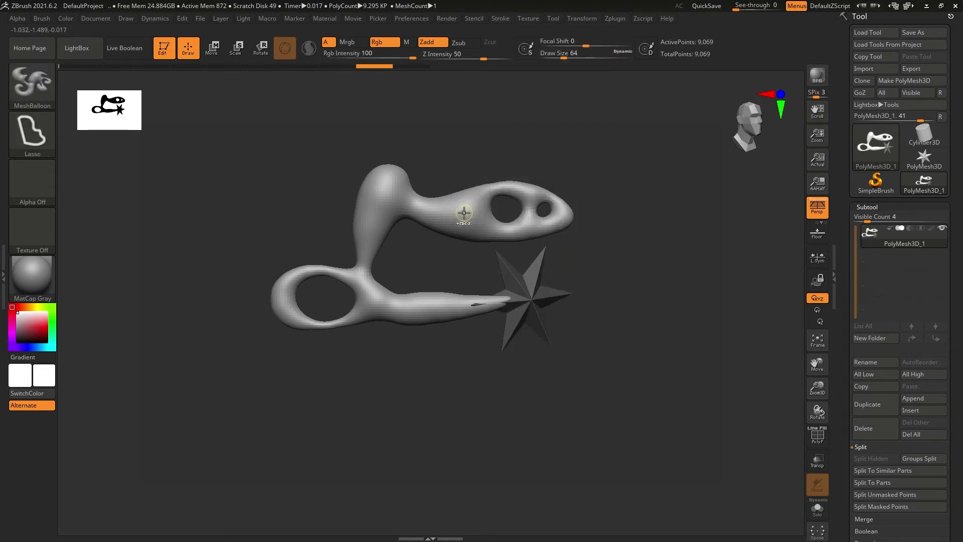
{"action": "mouse_move", "coordinate": [460, 210]}
{"action": "left_mouse_down", "text": "ctrl"}
{"action": "mouse_move", "coordinate": [534, 142]}
{"action": "mouse_move", "coordinate": [579, 203]}
{"action": "mouse_move", "coordinate": [617, 200]}
{"action": "mouse_move", "coordinate": [649, 229]}
{"action": "mouse_move", "coordinate": [628, 297]}
{"action": "mouse_move", "coordinate": [668, 345]}
{"action": "mouse_move", "coordinate": [612, 441]}
{"action": "mouse_move", "coordinate": [565, 415]}
{"action": "mouse_move", "coordinate": [497, 441]}
{"action": "left_mouse_up", "text": "ctrl"}
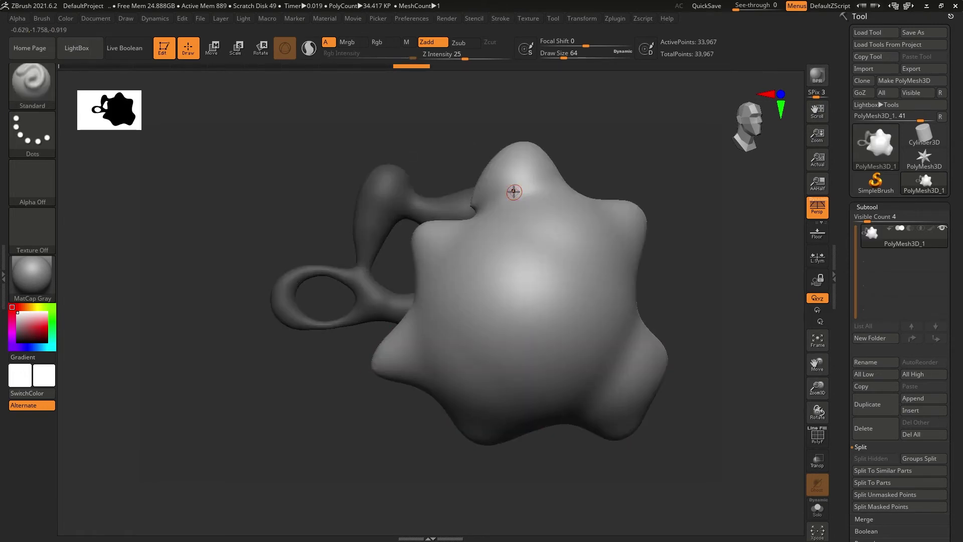
{"action": "mouse_move", "coordinate": [524, 251]}
{"action": "left_mouse_down", "text": "ctrl"}
{"action": "mouse_move", "coordinate": [455, 325]}
{"action": "mouse_move", "coordinate": [525, 361]}
{"action": "mouse_move", "coordinate": [546, 398]}
{"action": "mouse_move", "coordinate": [609, 356]}
{"action": "mouse_move", "coordinate": [600, 339]}
{"action": "mouse_move", "coordinate": [614, 306]}
{"action": "mouse_move", "coordinate": [610, 272]}
{"action": "mouse_move", "coordinate": [581, 212]}
{"action": "mouse_move", "coordinate": [544, 216]}
{"action": "mouse_move", "coordinate": [525, 251]}
{"action": "left_mouse_up", "text": "ctrl"}
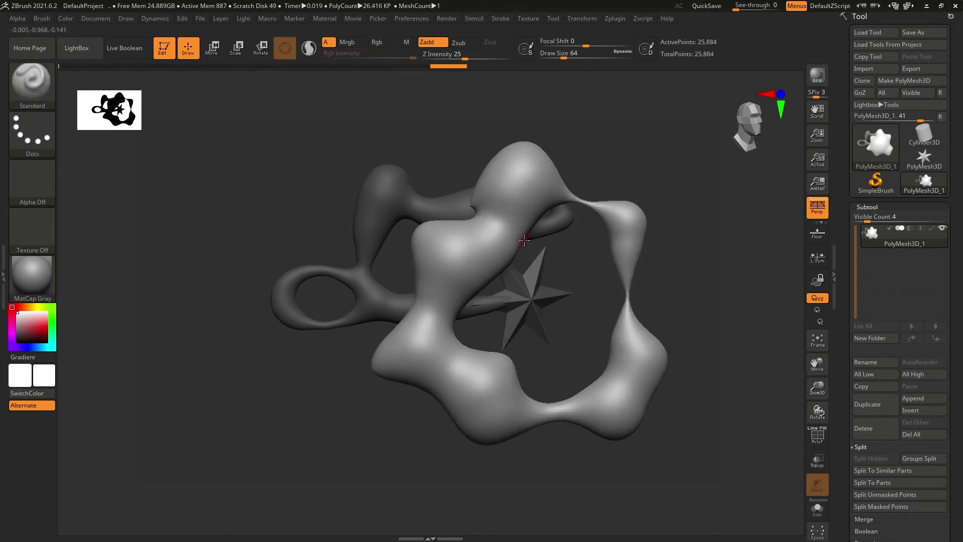
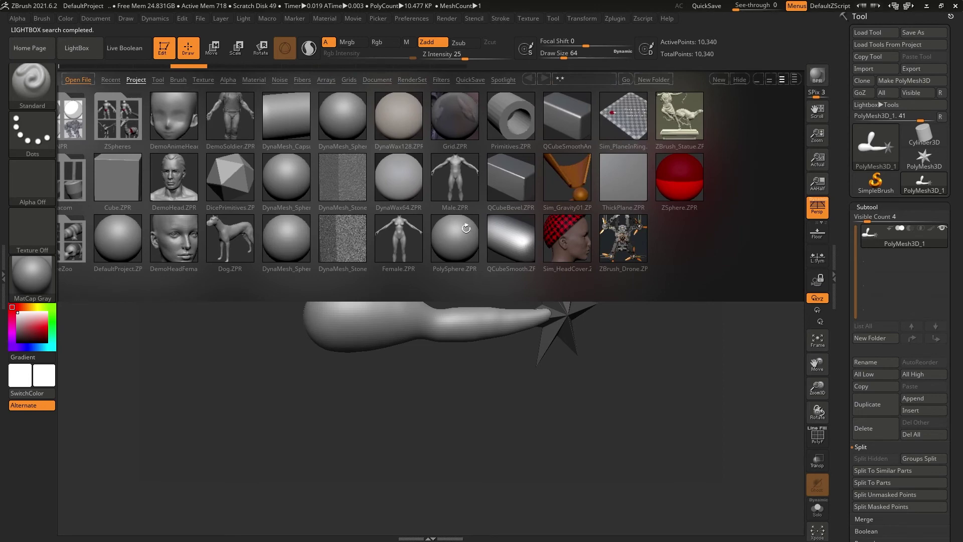
Load the PolySphere.ZPR project, draw a one-sided teardrop balloon outward from the sphere, and undo the balloon
{"action": "double_click", "coordinate": [466, 229]}
{"action": "left_click", "coordinate": [523, 304]}
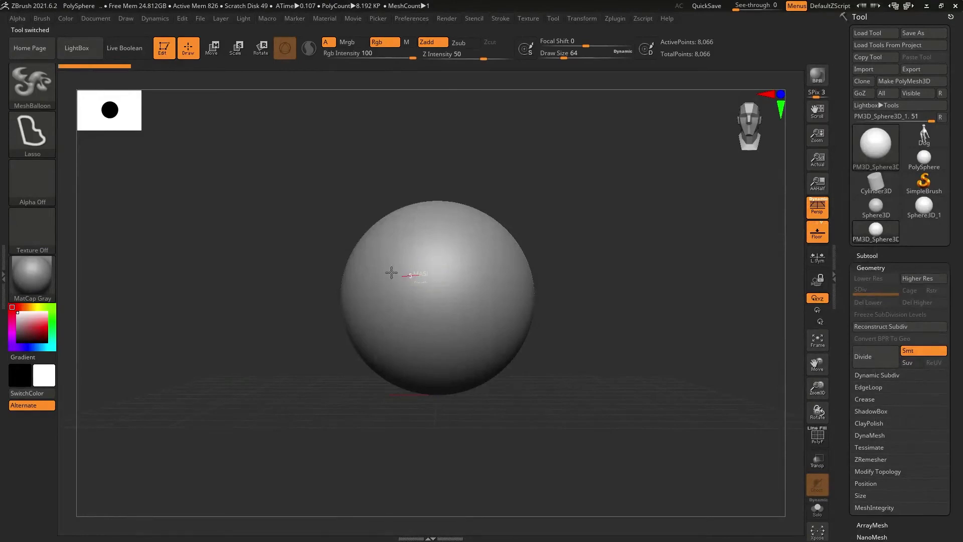
{"action": "mouse_move", "coordinate": [391, 273]}
{"action": "left_mouse_down"}
{"action": "mouse_move", "coordinate": [210, 294]}
{"action": "mouse_move", "coordinate": [278, 343]}
{"action": "mouse_move", "coordinate": [407, 296]}
{"action": "left_mouse_up"}
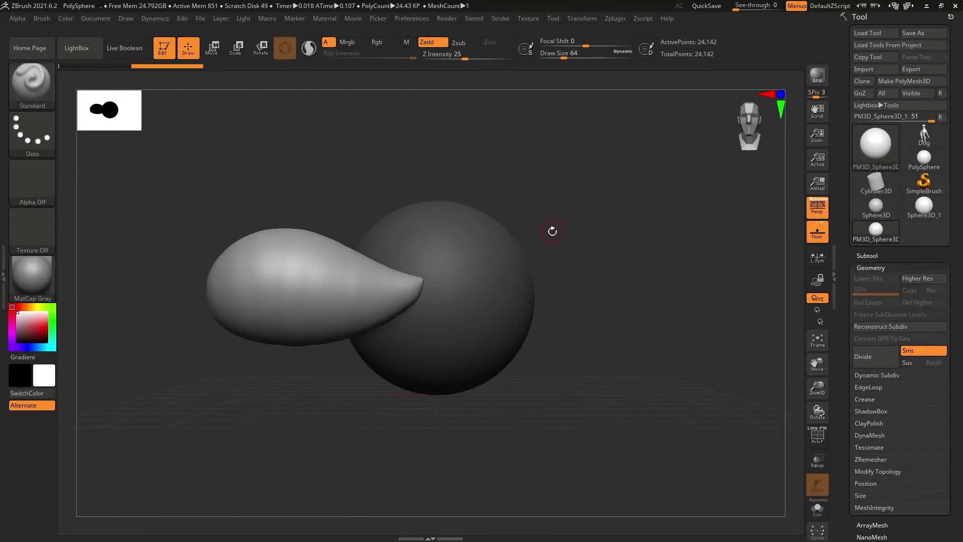
{"action": "key", "text": "ctrl+z"}
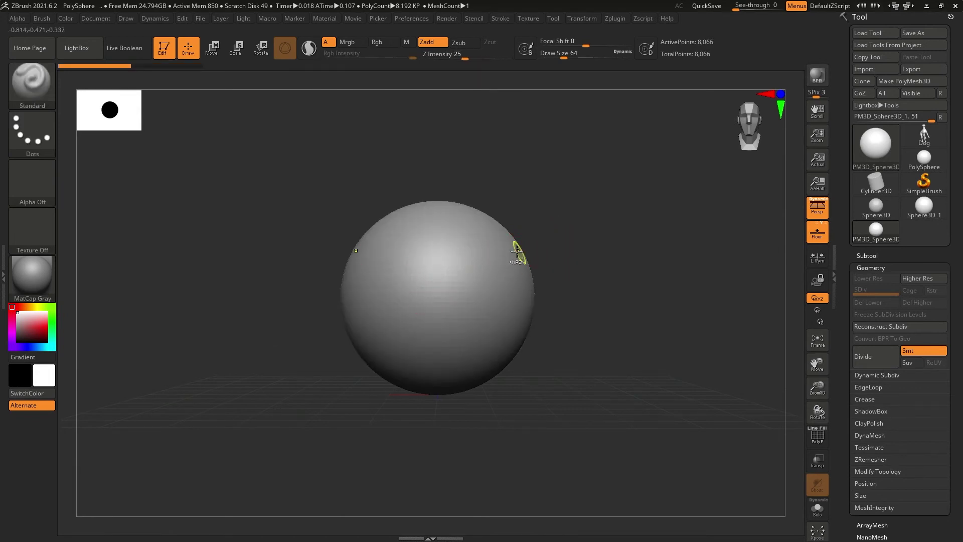
Draw mirrored wing-like MeshBalloon shapes on both sides of the sphere and add a smaller outer lobe to each
{"action": "key", "text": "b"}
{"action": "key", "text": "m"}
{"action": "key", "text": "b"}
{"action": "mouse_move", "coordinate": [496, 254]}
{"action": "left_mouse_down"}
{"action": "mouse_move", "coordinate": [585, 205]}
{"action": "mouse_move", "coordinate": [640, 222]}
{"action": "mouse_move", "coordinate": [638, 302]}
{"action": "mouse_move", "coordinate": [591, 338]}
{"action": "mouse_move", "coordinate": [498, 311]}
{"action": "left_mouse_up"}
{"action": "key", "text": "b"}
{"action": "key", "text": "m"}
{"action": "key", "text": "b"}
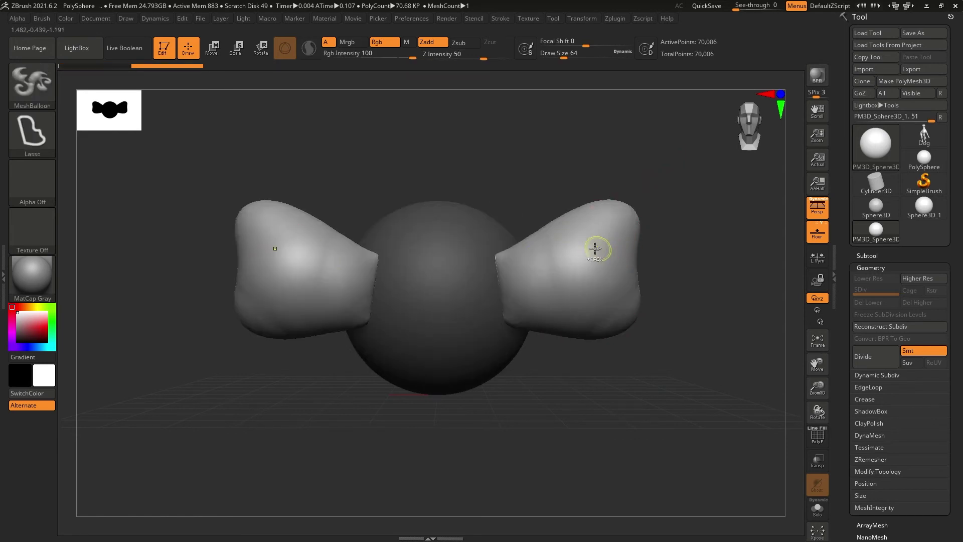
{"action": "mouse_move", "coordinate": [595, 247]}
{"action": "left_mouse_down"}
{"action": "mouse_move", "coordinate": [576, 247]}
{"action": "mouse_move", "coordinate": [666, 239]}
{"action": "mouse_move", "coordinate": [654, 312]}
{"action": "mouse_move", "coordinate": [563, 286]}
{"action": "mouse_move", "coordinate": [554, 269]}
{"action": "mouse_move", "coordinate": [572, 254]}
{"action": "left_mouse_up"}
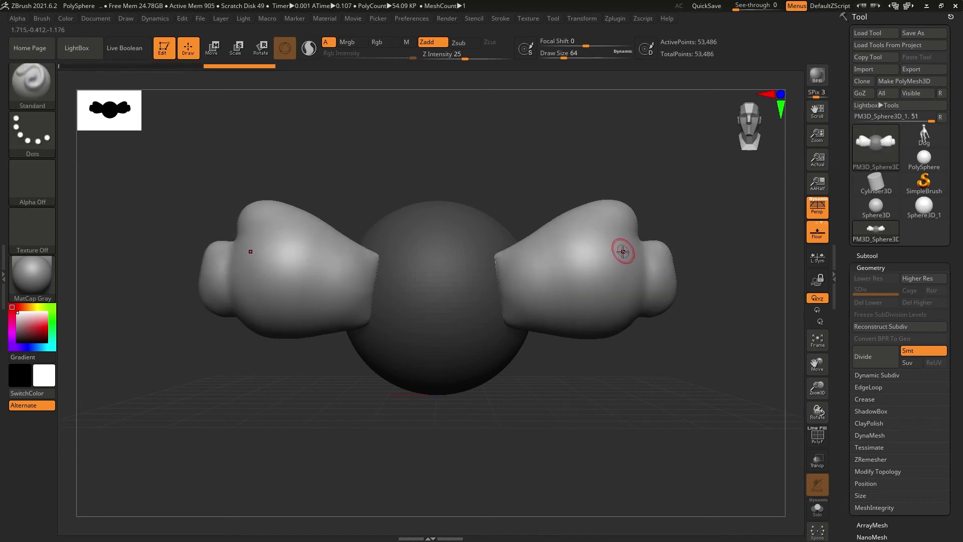
Cut a large mirrored opening through the middle of both side balloons with MeshBalloon
{"action": "key", "text": "b"}
{"action": "key", "text": "m"}
{"action": "key", "text": "b"}
{"action": "mouse_move", "coordinate": [587, 237]}
{"action": "left_mouse_down"}
{"action": "mouse_move", "coordinate": [532, 268]}
{"action": "mouse_move", "coordinate": [541, 304]}
{"action": "mouse_move", "coordinate": [584, 292]}
{"action": "mouse_move", "coordinate": [597, 304]}
{"action": "mouse_move", "coordinate": [619, 291]}
{"action": "mouse_move", "coordinate": [632, 253]}
{"action": "left_mouse_up"}
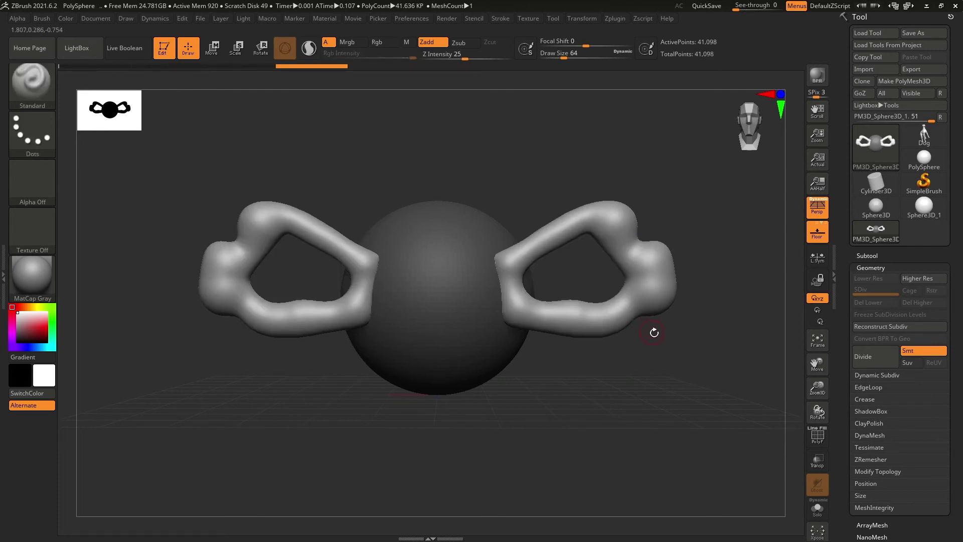
From the side view, draw a mirrored pair of tapering, pointed balloons extending from the sphere's rear
{"action": "left_click_drag", "start_coordinate": [662, 335], "coordinate": [605, 292]}
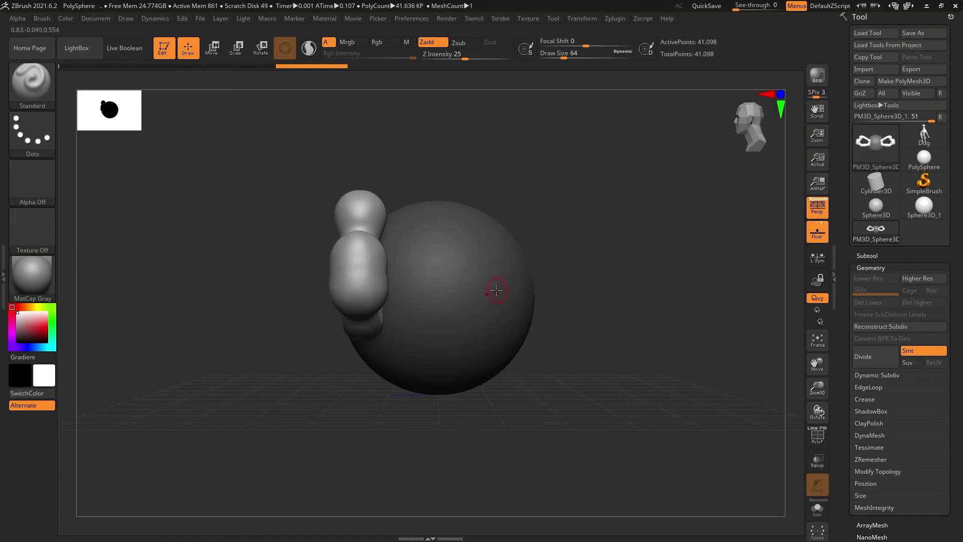
{"action": "key", "text": "ctrl+shift"}
{"action": "mouse_move", "coordinate": [485, 277]}
{"action": "left_mouse_down", "text": "ctrl+shift"}
{"action": "mouse_move", "coordinate": [566, 288]}
{"action": "mouse_move", "coordinate": [613, 316]}
{"action": "mouse_move", "coordinate": [634, 360]}
{"action": "mouse_move", "coordinate": [667, 379]}
{"action": "mouse_move", "coordinate": [628, 386]}
{"action": "mouse_move", "coordinate": [561, 362]}
{"action": "mouse_move", "coordinate": [492, 360]}
{"action": "mouse_move", "coordinate": [460, 310]}
{"action": "left_mouse_up", "text": "ctrl+shift"}
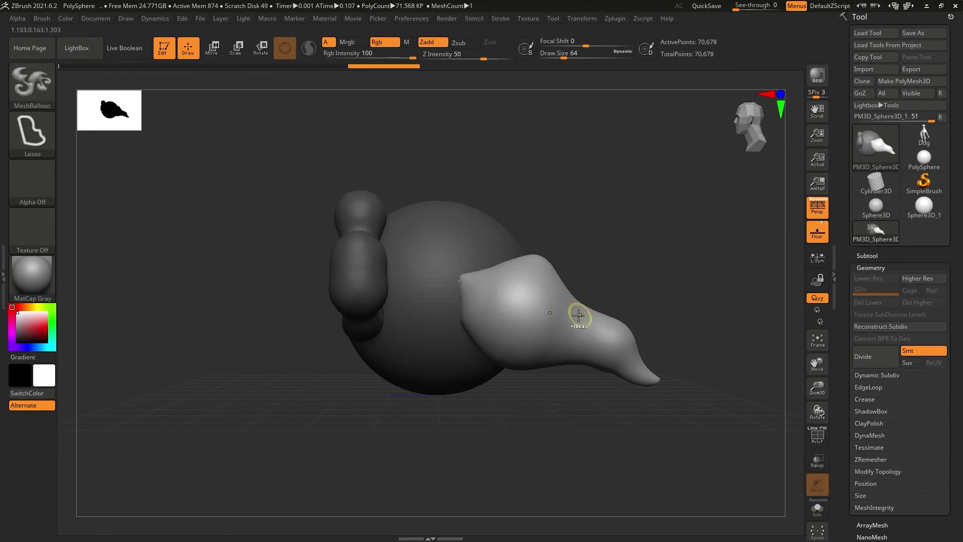
Draw a mirrored pair of horn-like balloons growing from the tapered rear balloons, inspect them, and undo them
{"action": "mouse_move", "coordinate": [576, 317]}
{"action": "left_mouse_down", "text": "ctrl+shift"}
{"action": "mouse_move", "coordinate": [641, 276]}
{"action": "mouse_move", "coordinate": [652, 351]}
{"action": "mouse_move", "coordinate": [576, 321]}
{"action": "left_mouse_up", "text": "ctrl+shift"}
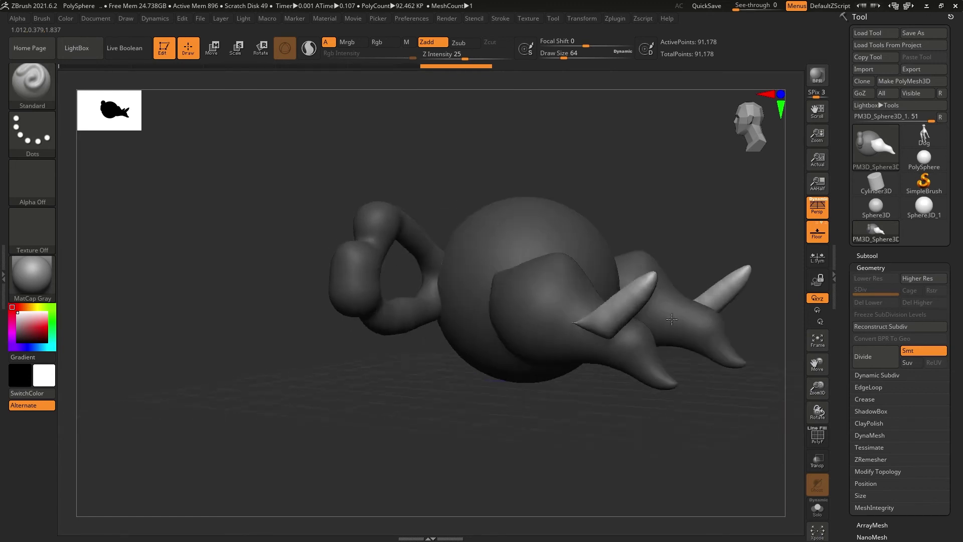
{"action": "right_click_drag", "start_coordinate": [671, 319], "coordinate": [608, 269]}
{"action": "key", "text": "ctrl+z"}
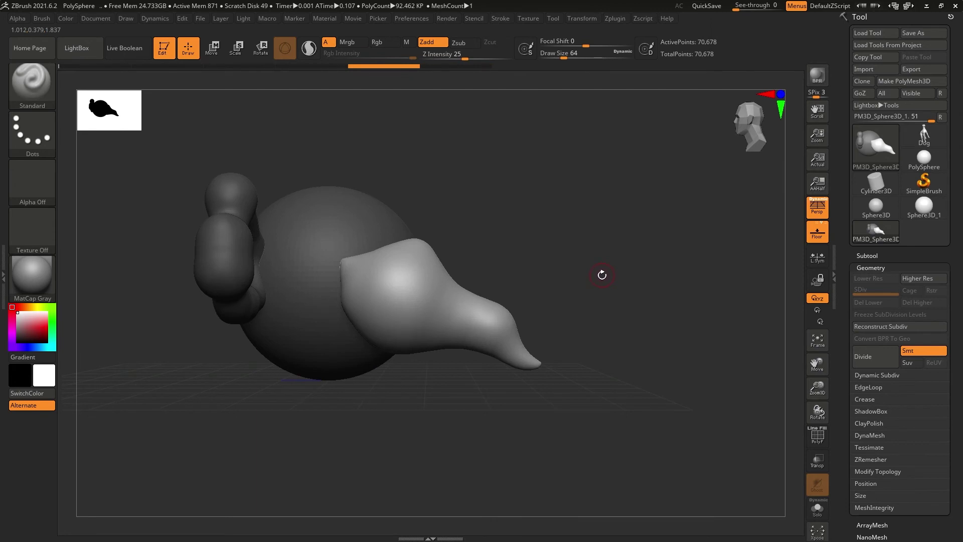
From a three-quarter view, draw upright finger-like balloons on the tapered rear balloons and undo them
{"action": "mouse_move", "coordinate": [528, 296]}
{"action": "right_mouse_down"}
{"action": "mouse_move", "coordinate": [601, 284]}
{"action": "mouse_move", "coordinate": [614, 294]}
{"action": "right_mouse_up"}
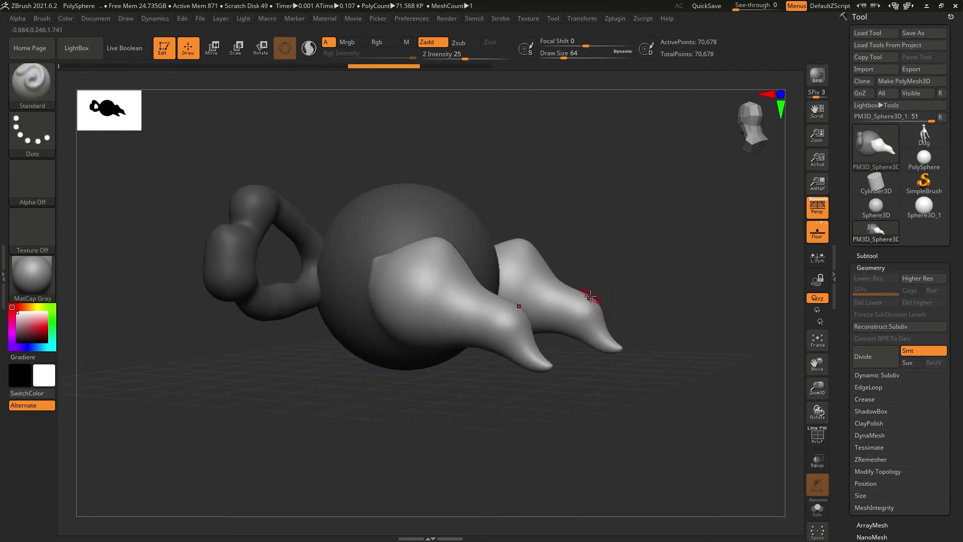
{"action": "left_click_drag", "start_coordinate": [564, 301], "coordinate": [662, 232], "text": "ctrl"}
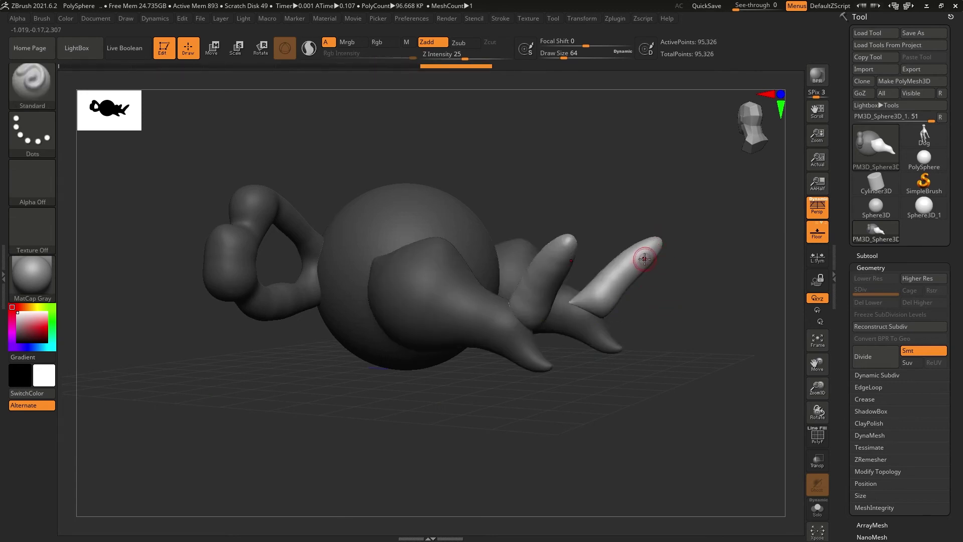
{"action": "key", "text": "ctrl+z"}
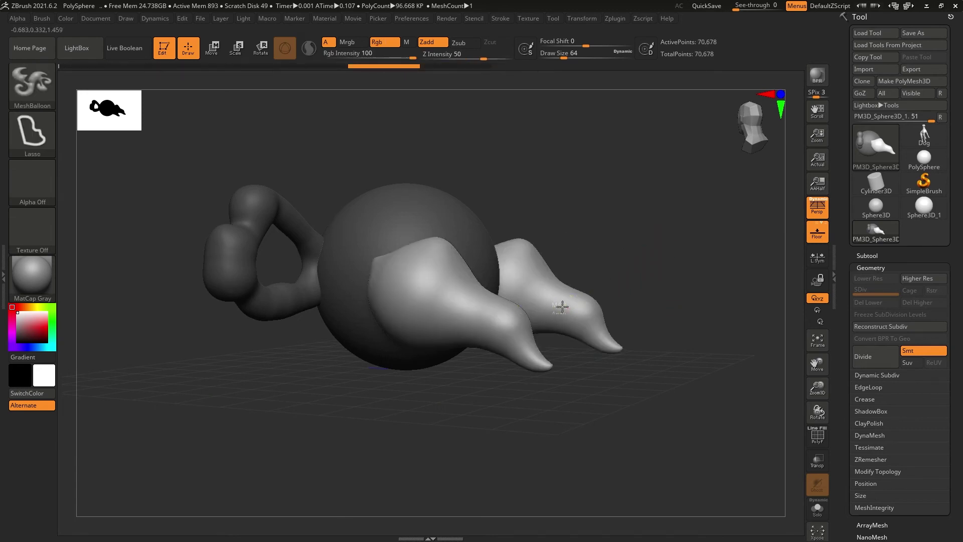
Redraw the upright finger-like balloons on the tapered rear balloons as a mirrored pair of thin, curved spikes
{"action": "mouse_move", "coordinate": [561, 303]}
{"action": "left_mouse_down", "text": "ctrl"}
{"action": "mouse_move", "coordinate": [654, 222]}
{"action": "mouse_move", "coordinate": [592, 332]}
{"action": "mouse_move", "coordinate": [643, 302]}
{"action": "mouse_move", "coordinate": [570, 317]}
{"action": "mouse_move", "coordinate": [636, 297]}
{"action": "left_mouse_up", "text": "ctrl"}
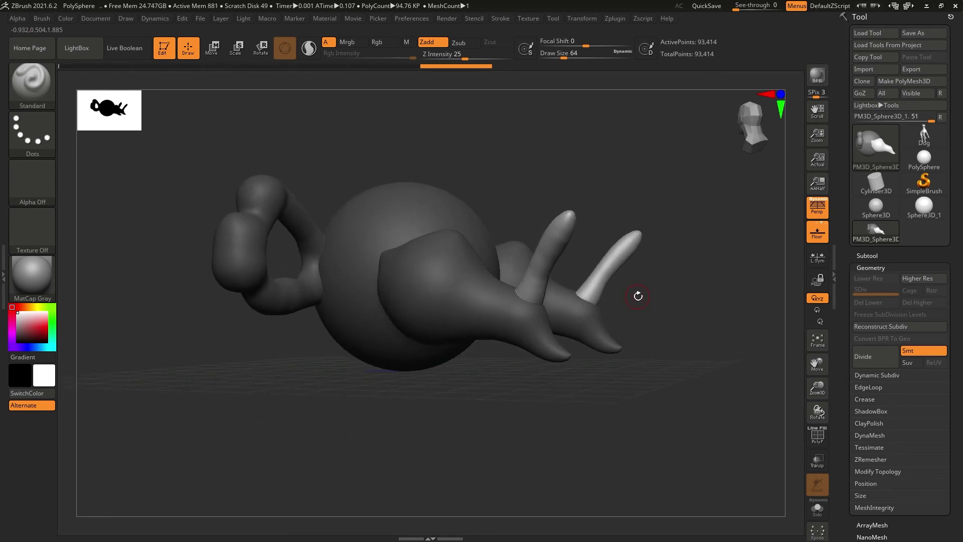
{"action": "key", "text": "ctrl+z"}
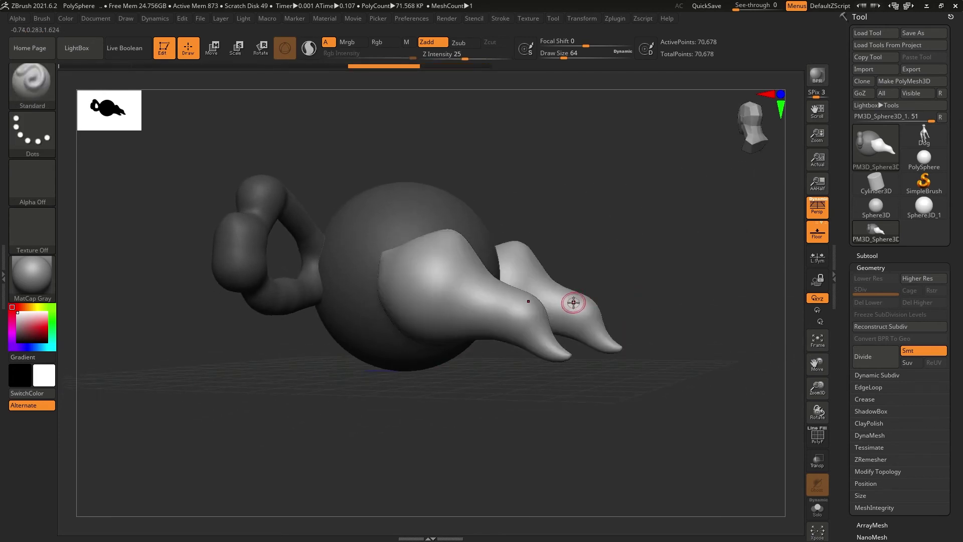
{"action": "mouse_move", "coordinate": [574, 302]}
{"action": "left_mouse_down", "text": "ctrl"}
{"action": "mouse_move", "coordinate": [618, 236]}
{"action": "mouse_move", "coordinate": [642, 233]}
{"action": "mouse_move", "coordinate": [604, 271]}
{"action": "mouse_move", "coordinate": [588, 314]}
{"action": "left_mouse_up", "text": "ctrl"}
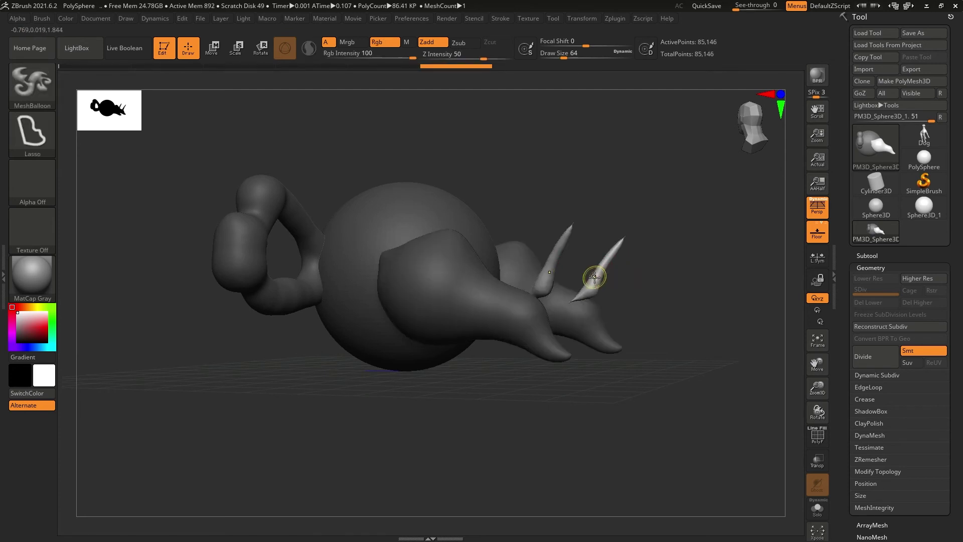
Extend the thin spikes with a mirrored pair of broad, pointed leaf-like balloons using MeshBalloon
{"action": "mouse_move", "coordinate": [595, 277]}
{"action": "left_mouse_down", "text": "ctrl"}
{"action": "mouse_move", "coordinate": [626, 231]}
{"action": "mouse_move", "coordinate": [690, 221]}
{"action": "mouse_move", "coordinate": [601, 290]}
{"action": "mouse_move", "coordinate": [589, 286]}
{"action": "left_mouse_up", "text": "ctrl"}
{"action": "key", "text": "b"}
{"action": "key", "text": "s"}
{"action": "key", "text": "t"}
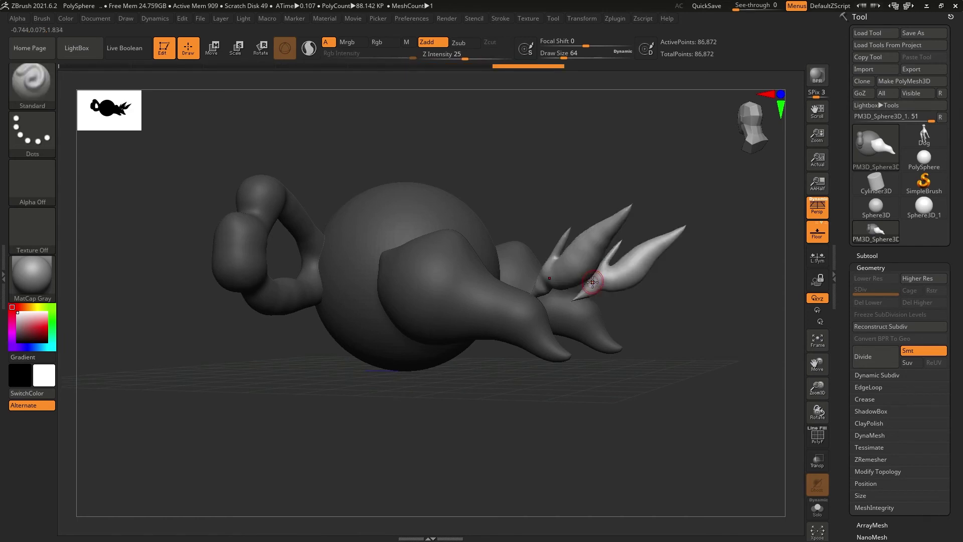
{"action": "mouse_move", "coordinate": [652, 305]}
{"action": "left_mouse_down", "text": "ctrl"}
{"action": "mouse_move", "coordinate": [642, 316]}
{"action": "mouse_move", "coordinate": [653, 313]}
{"action": "left_mouse_up", "text": "ctrl"}
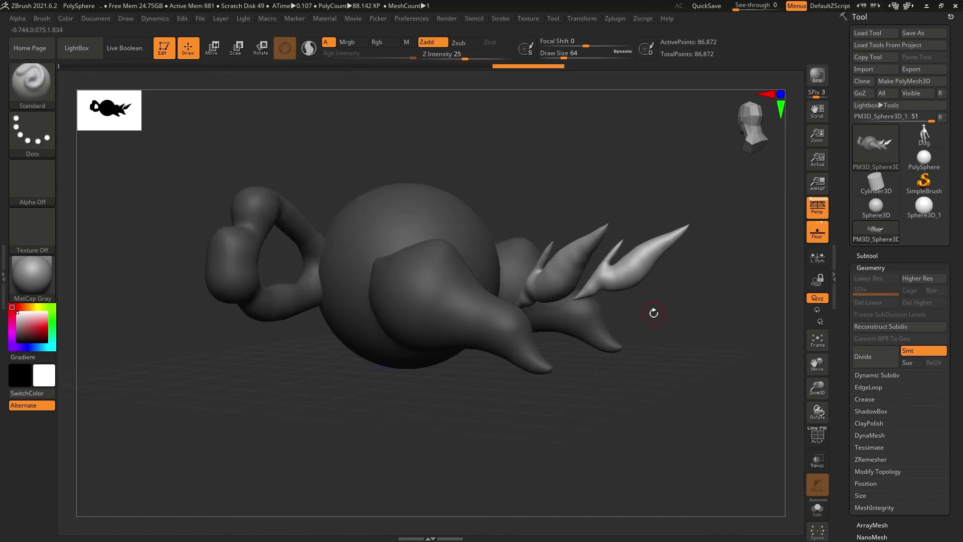
Draw another mirrored pair of pointed balloons over the leaf-like shapes and inspect the cluster from the side
{"action": "key", "text": "b"}
{"action": "key", "text": "m"}
{"action": "key", "text": "b"}
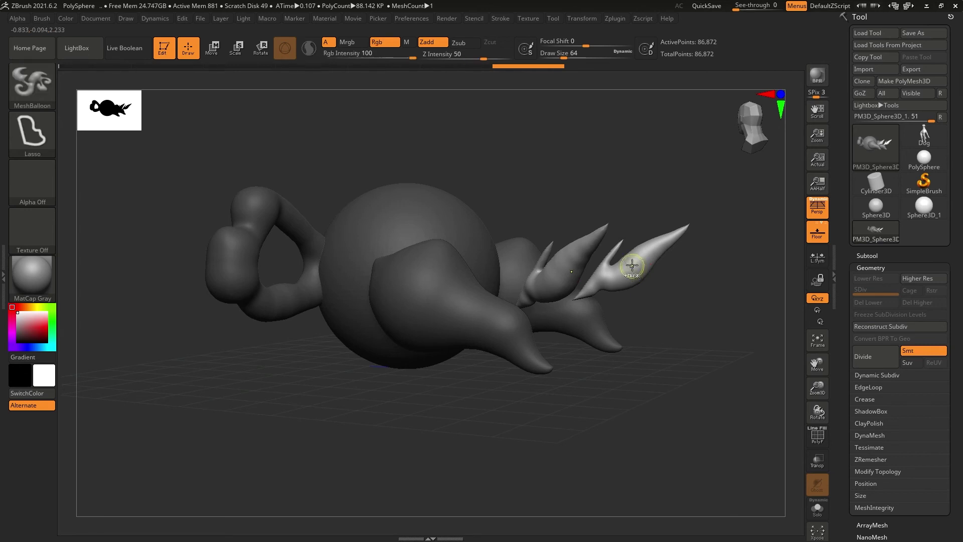
{"action": "mouse_move", "coordinate": [633, 253]}
{"action": "left_mouse_down", "text": "ctrl"}
{"action": "mouse_move", "coordinate": [701, 238]}
{"action": "mouse_move", "coordinate": [739, 239]}
{"action": "mouse_move", "coordinate": [691, 273]}
{"action": "mouse_move", "coordinate": [648, 288]}
{"action": "mouse_move", "coordinate": [627, 276]}
{"action": "left_mouse_up", "text": "ctrl"}
{"action": "key", "text": "b"}
{"action": "key", "text": "s"}
{"action": "key", "text": "t"}
{"action": "mouse_move", "coordinate": [652, 306]}
{"action": "left_mouse_down"}
{"action": "mouse_move", "coordinate": [670, 317]}
{"action": "mouse_move", "coordinate": [623, 276]}
{"action": "left_mouse_up"}
{"action": "left_click_drag", "start_coordinate": [554, 372], "coordinate": [587, 369]}
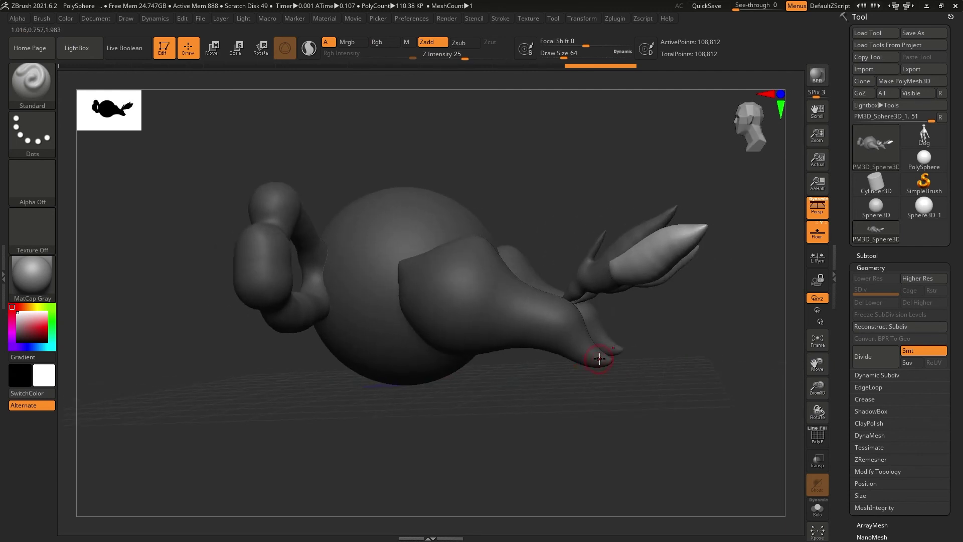
Undo the leaf-like balloons and the thin spikes drawn on the tapered rear balloons
{"action": "key", "text": "ctrl+z"}
{"action": "key", "text": "ctrl+z"}
{"action": "key", "text": "ctrl+z"}
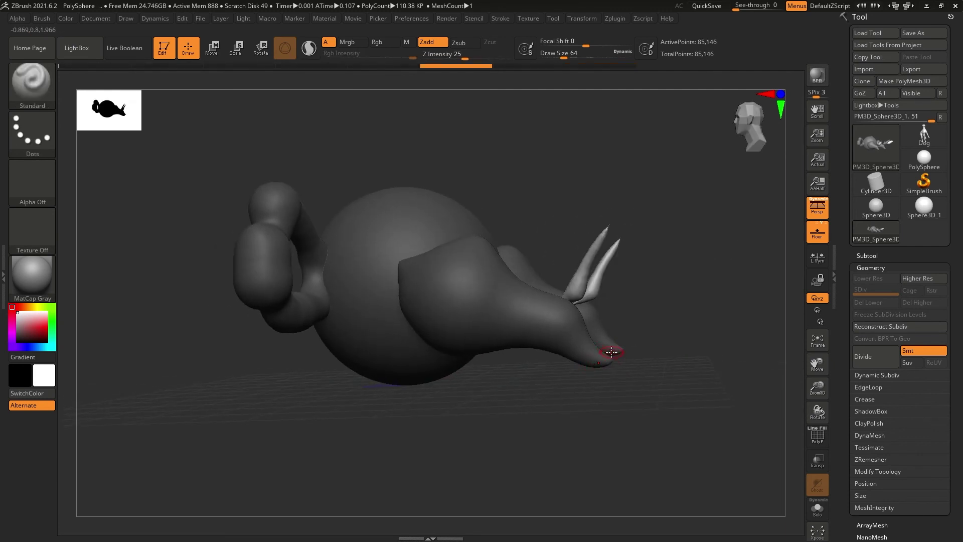
{"action": "key", "text": "ctrl+z"}
{"action": "key", "text": "ctrl+z"}
{"action": "key", "text": "ctrl+z"}
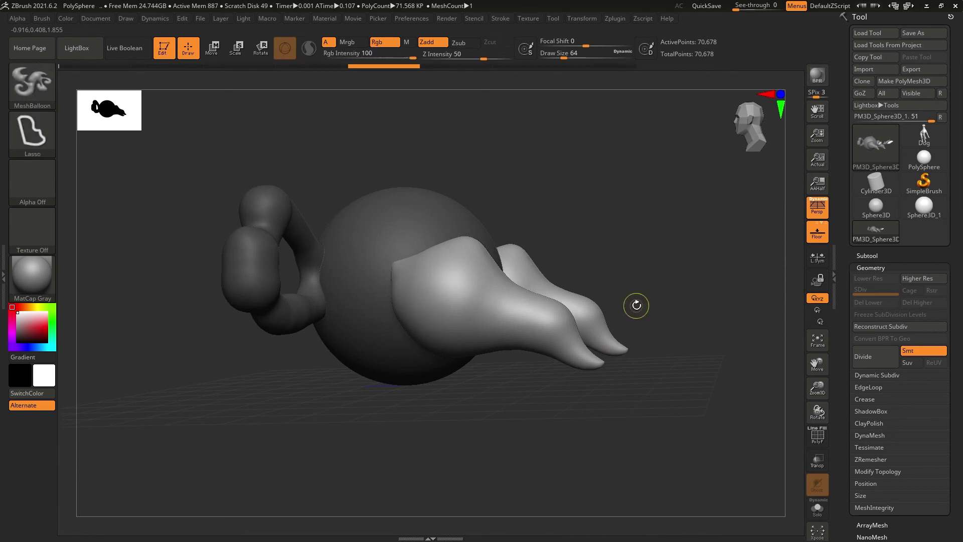
Undo the mirrored pair of tapered rear balloons, keeping only the sphere and its looped front balloons
{"action": "key", "text": "ctrl+z"}
{"action": "key", "text": "ctrl+z"}
{"action": "key", "text": "ctrl+z"}
{"action": "key", "text": "ctrl+z"}
{"action": "key", "text": "ctrl+z"}
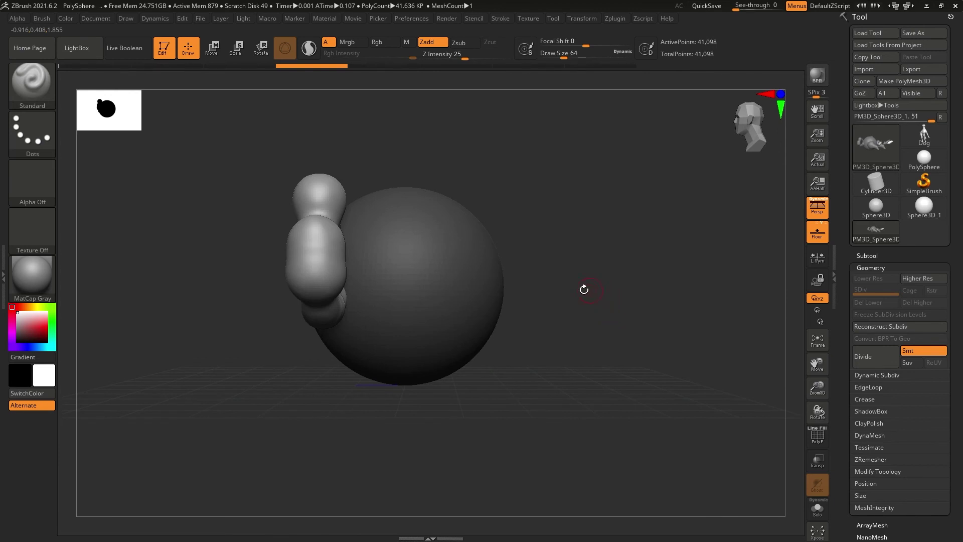
With MeshBalloon, draw a wide balloon extending from the sphere's rear and tapering to a low pointed tip
{"action": "key", "text": "b"}
{"action": "key", "text": "m"}
{"action": "key", "text": "b"}
{"action": "mouse_move", "coordinate": [464, 265]}
{"action": "left_mouse_down"}
{"action": "mouse_move", "coordinate": [584, 224]}
{"action": "mouse_move", "coordinate": [613, 302]}
{"action": "mouse_move", "coordinate": [688, 324]}
{"action": "mouse_move", "coordinate": [616, 345]}
{"action": "mouse_move", "coordinate": [527, 335]}
{"action": "left_mouse_up"}
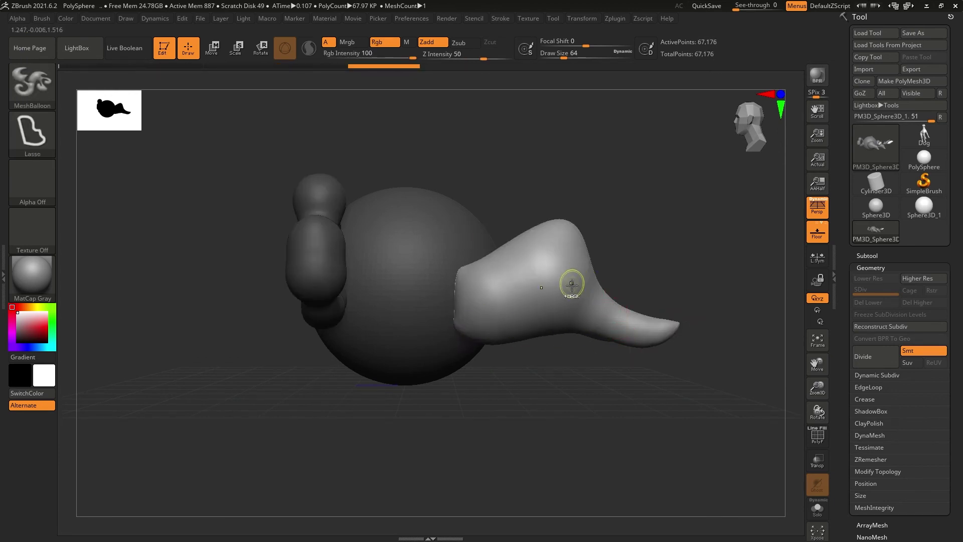
Try to extend the upper edge of the tapering rear balloon with a MeshBalloon stroke
{"action": "mouse_move", "coordinate": [572, 285]}
{"action": "left_mouse_down", "text": "ctrl"}
{"action": "mouse_move", "coordinate": [665, 185]}
{"action": "mouse_move", "coordinate": [616, 241]}
{"action": "mouse_move", "coordinate": [600, 292]}
{"action": "mouse_move", "coordinate": [622, 323]}
{"action": "left_mouse_up", "text": "ctrl"}
{"action": "key", "text": "b"}
{"action": "key", "text": "s"}
{"action": "key", "text": "t"}
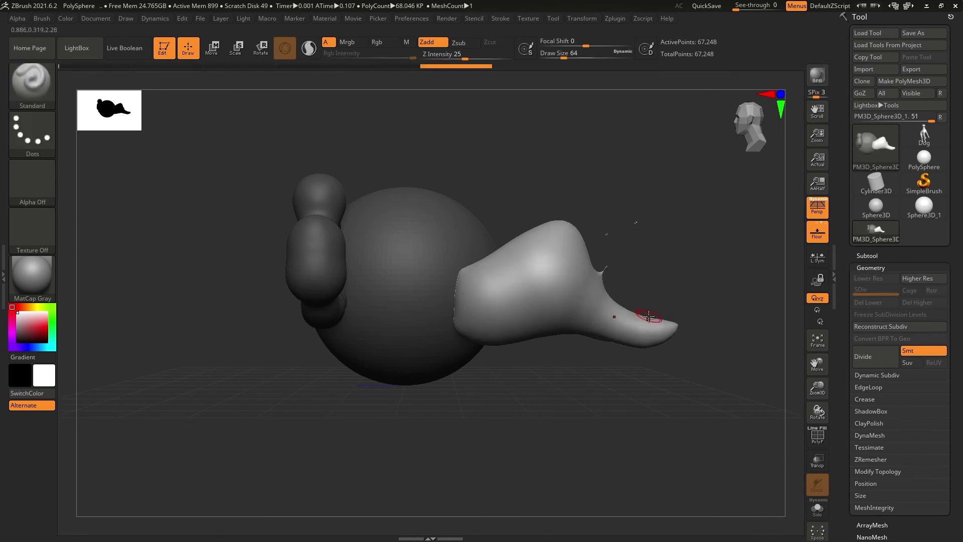
Extend the rear balloons with a mirrored pair of upright horns above their pointed tips and inspect them from an angle
{"action": "key", "text": "b"}
{"action": "key", "text": "m"}
{"action": "key", "text": "b"}
{"action": "mouse_move", "coordinate": [557, 274]}
{"action": "left_mouse_down", "text": "ctrl"}
{"action": "mouse_move", "coordinate": [638, 194]}
{"action": "mouse_move", "coordinate": [658, 192]}
{"action": "mouse_move", "coordinate": [643, 238]}
{"action": "mouse_move", "coordinate": [608, 286]}
{"action": "mouse_move", "coordinate": [621, 324]}
{"action": "left_mouse_up", "text": "ctrl"}
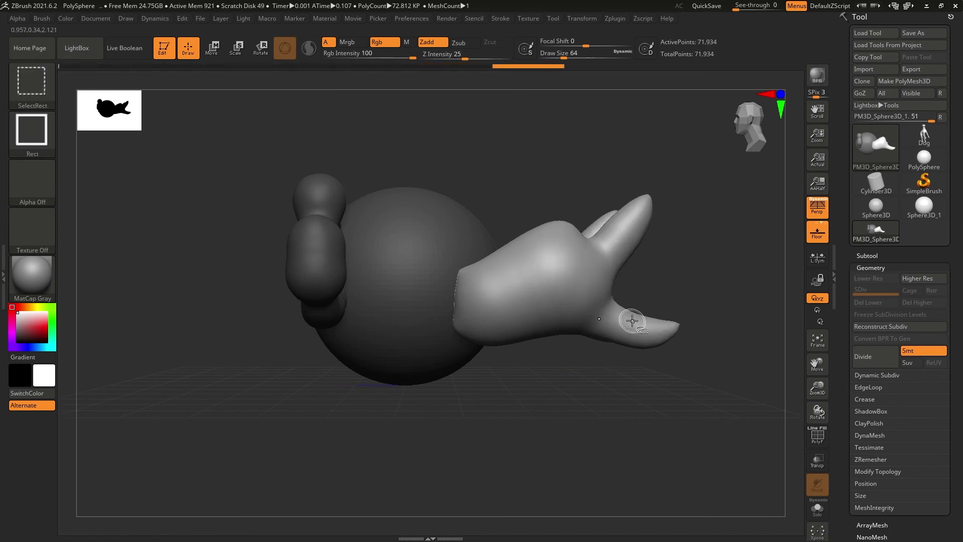
{"action": "key", "text": "b"}
{"action": "key", "text": "s"}
{"action": "key", "text": "t"}
{"action": "left_click_drag", "start_coordinate": [679, 294], "coordinate": [664, 299]}
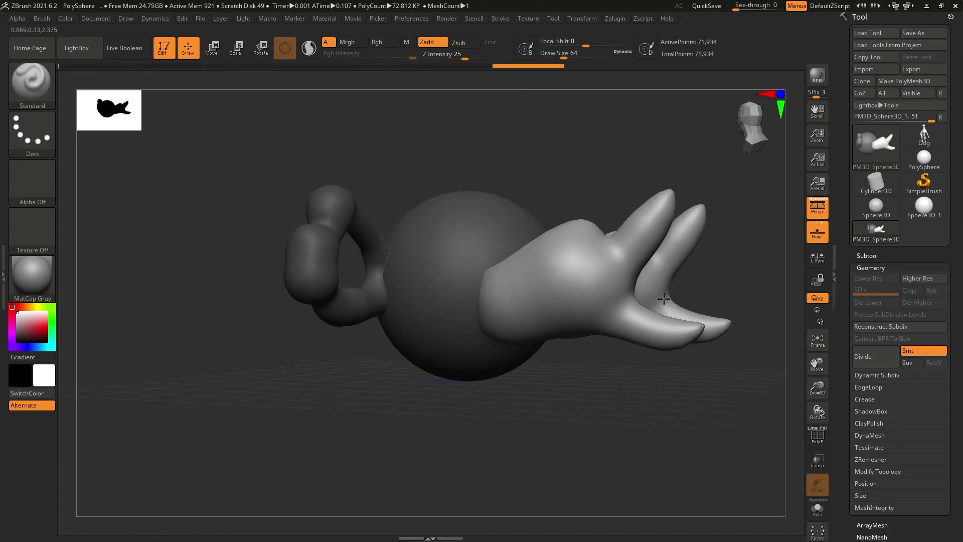
From the side, draw a mirrored pair of large curved spikes between the horns and lower tips, and inspect them from above
{"action": "mouse_move", "coordinate": [571, 367]}
{"action": "left_mouse_down"}
{"action": "mouse_move", "coordinate": [589, 362]}
{"action": "mouse_move", "coordinate": [574, 365]}
{"action": "left_mouse_up"}
{"action": "key", "text": "b"}
{"action": "key", "text": "m"}
{"action": "key", "text": "b"}
{"action": "mouse_move", "coordinate": [612, 247]}
{"action": "left_mouse_down"}
{"action": "mouse_move", "coordinate": [736, 188]}
{"action": "mouse_move", "coordinate": [657, 294]}
{"action": "mouse_move", "coordinate": [651, 326]}
{"action": "mouse_move", "coordinate": [582, 302]}
{"action": "left_mouse_up"}
{"action": "key", "text": "b"}
{"action": "key", "text": "s"}
{"action": "key", "text": "t"}
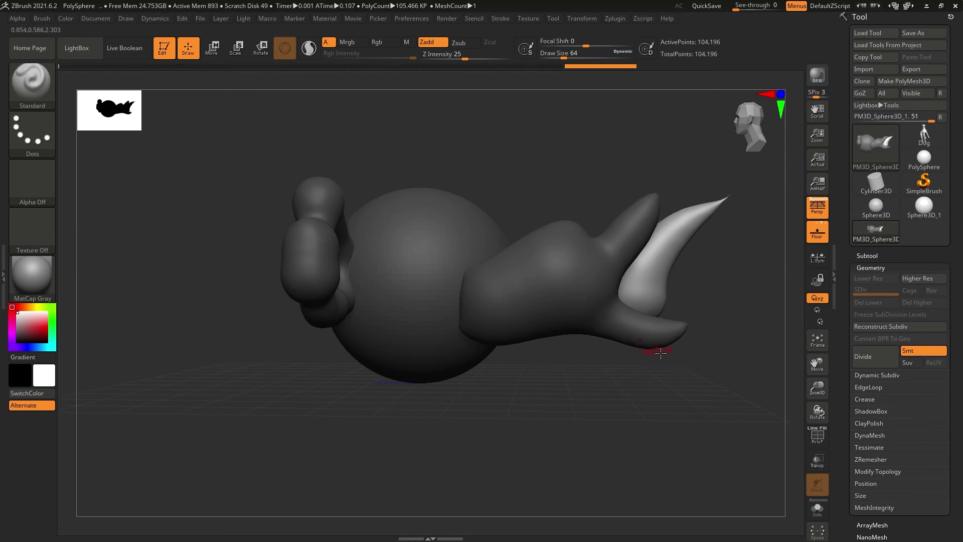
{"action": "left_click_drag", "start_coordinate": [660, 352], "coordinate": [589, 355]}
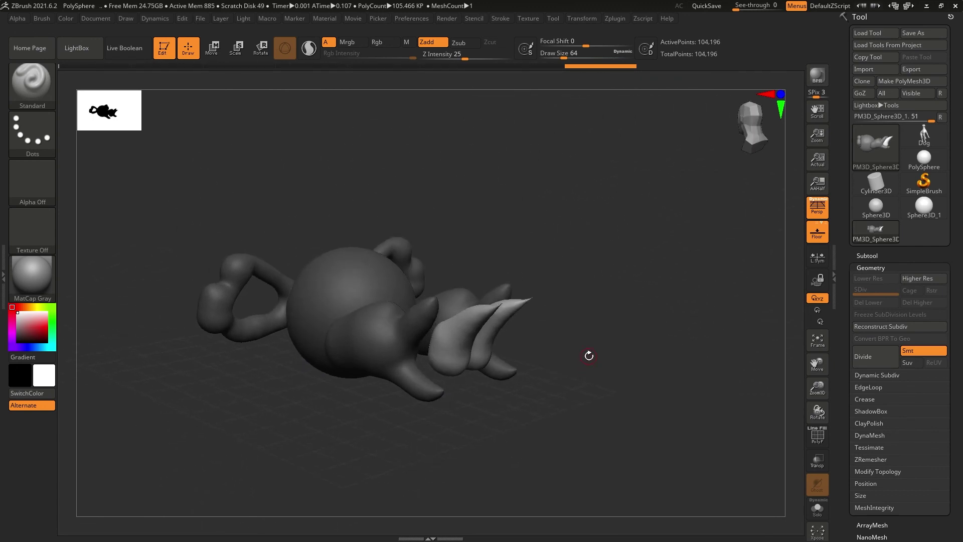